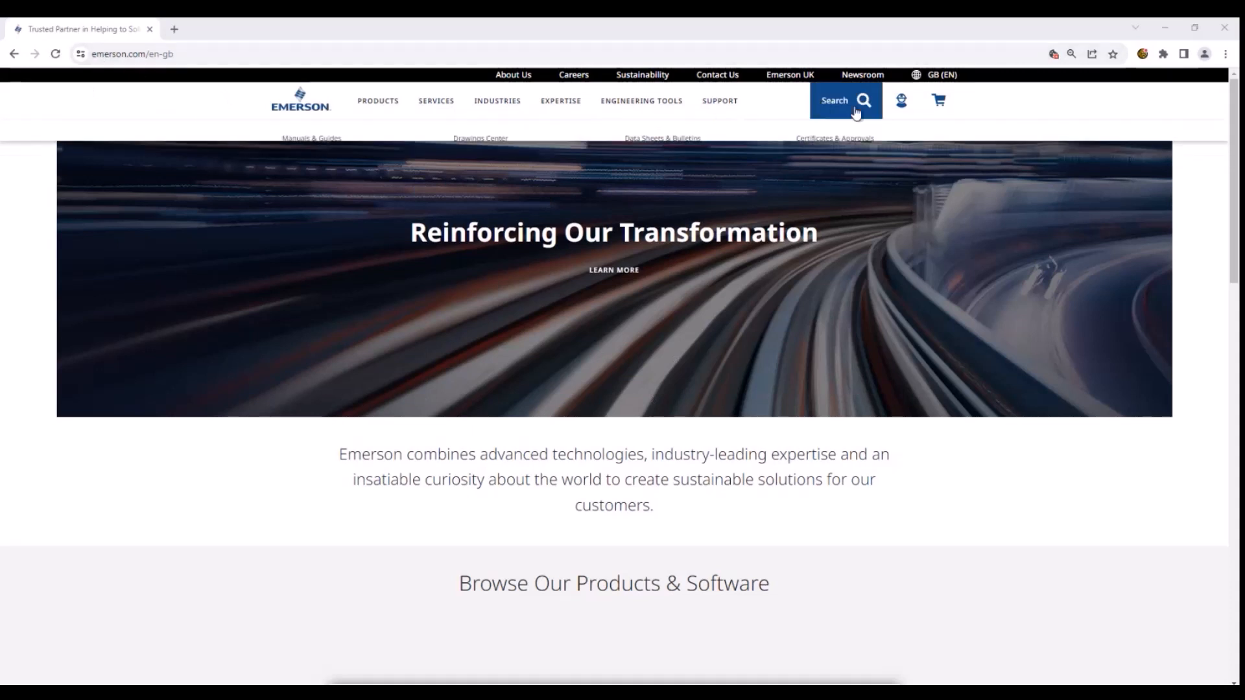
- Sign in to MyEmerson with the account's logon e-mail and password
left_click(902, 111)
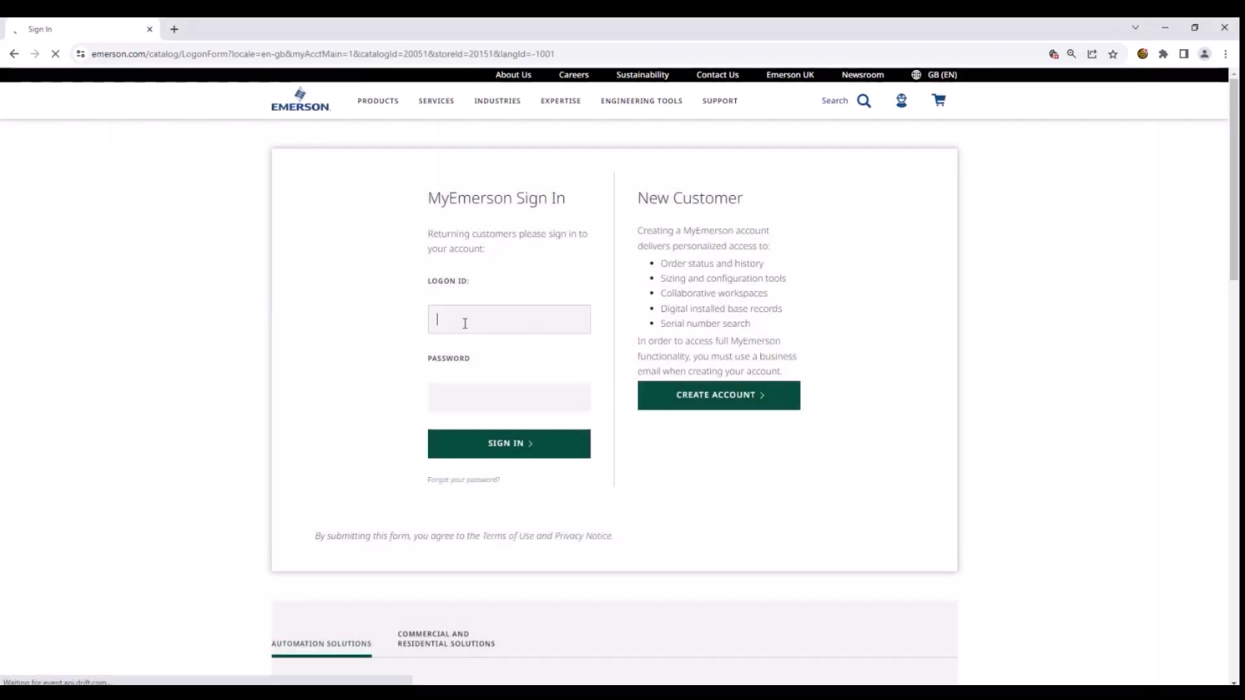
left_click(465, 323)
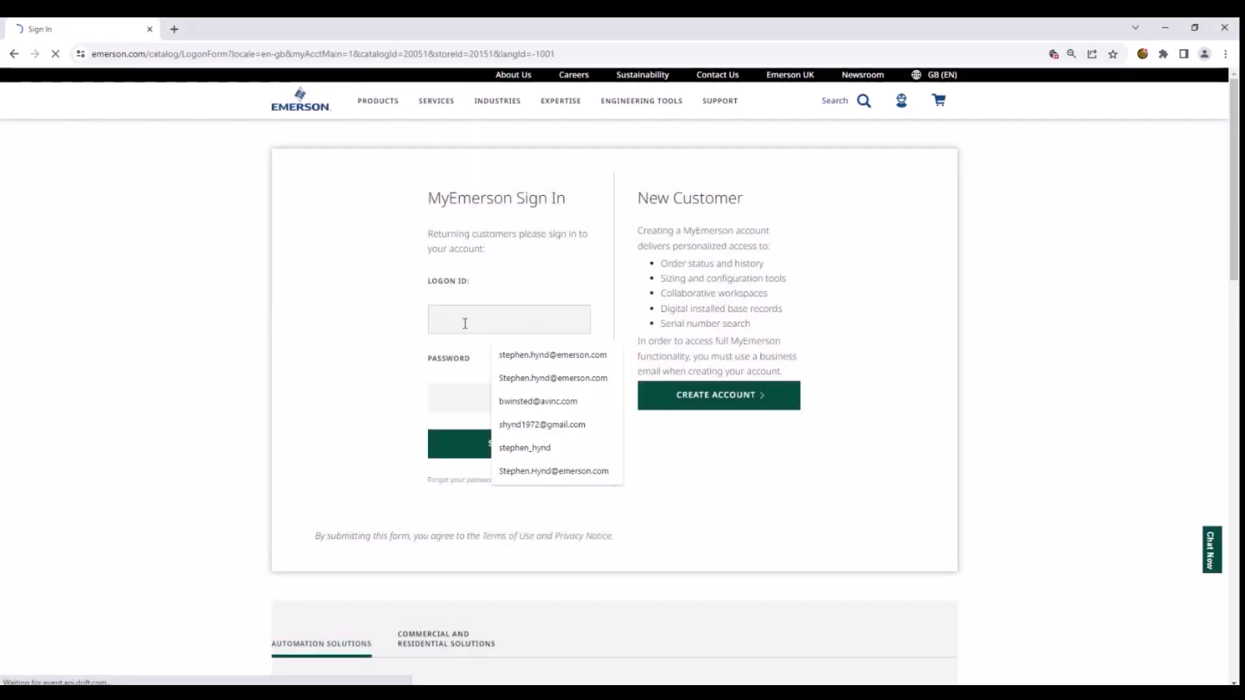
left_click(504, 356)
left_click(460, 389)
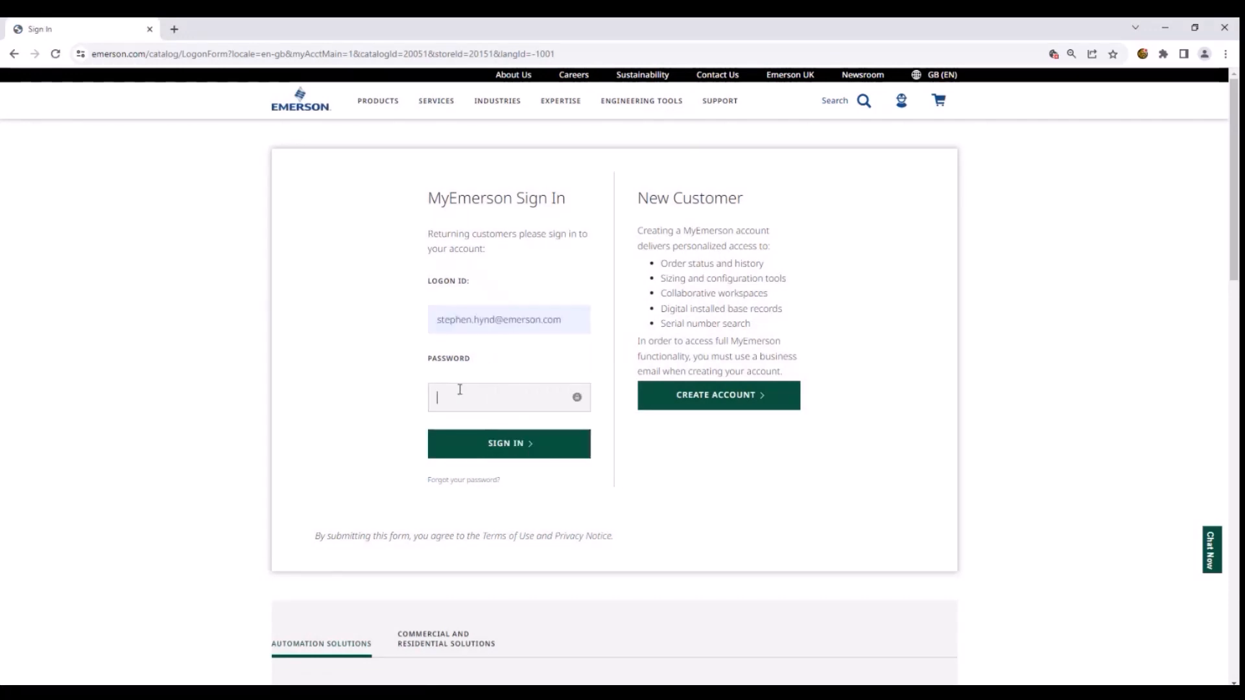
key("ctrl+v")
key("Return")
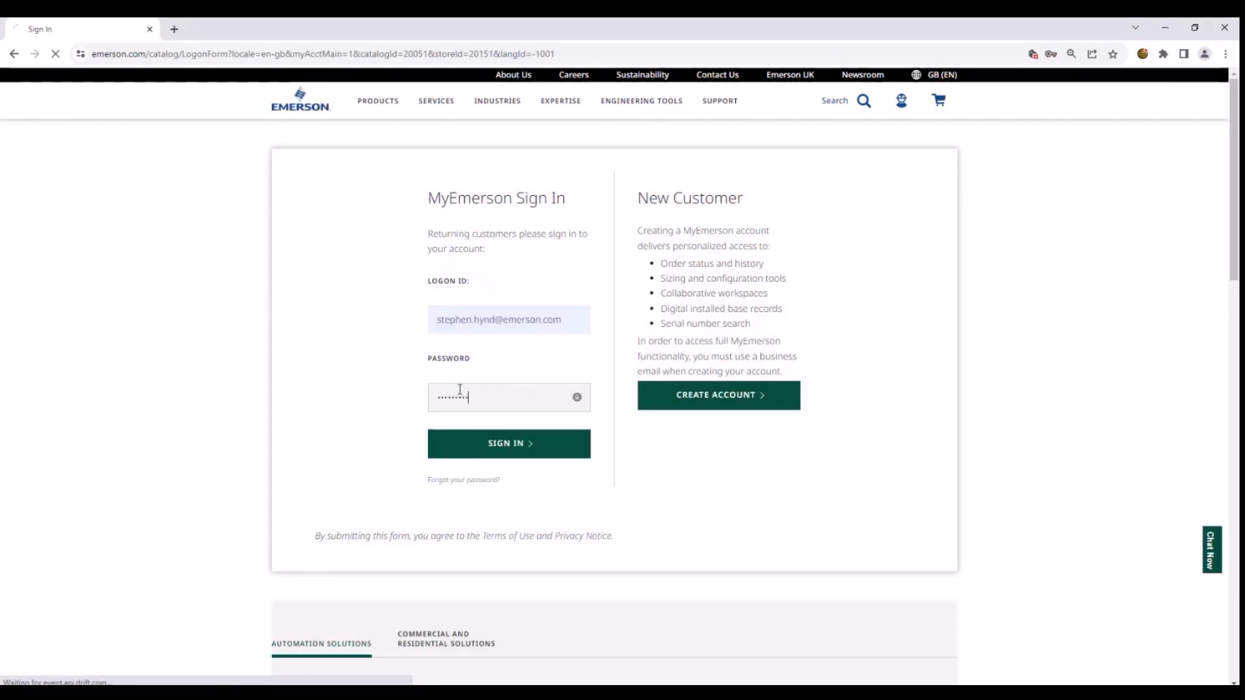
left_click(473, 445)
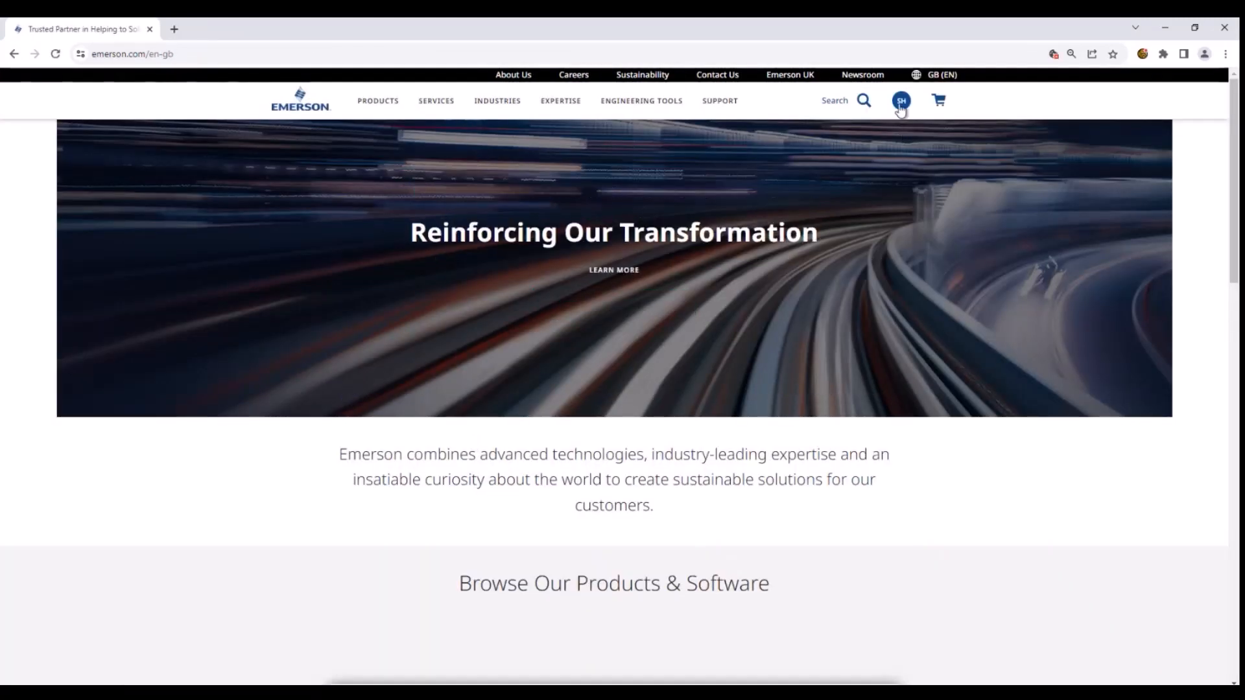
- Open the Tools page of the MyEmerson account and access the Actuation Technologies CPQ Cloud tool
left_click(900, 104)
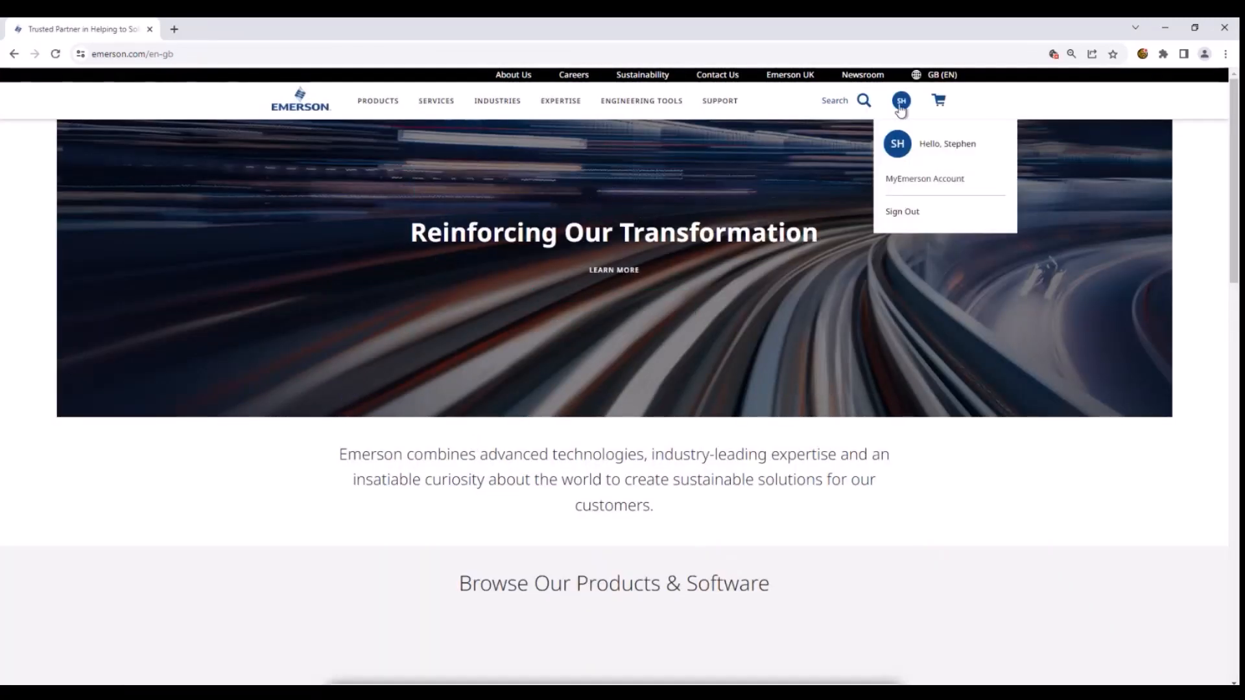
left_click(909, 185)
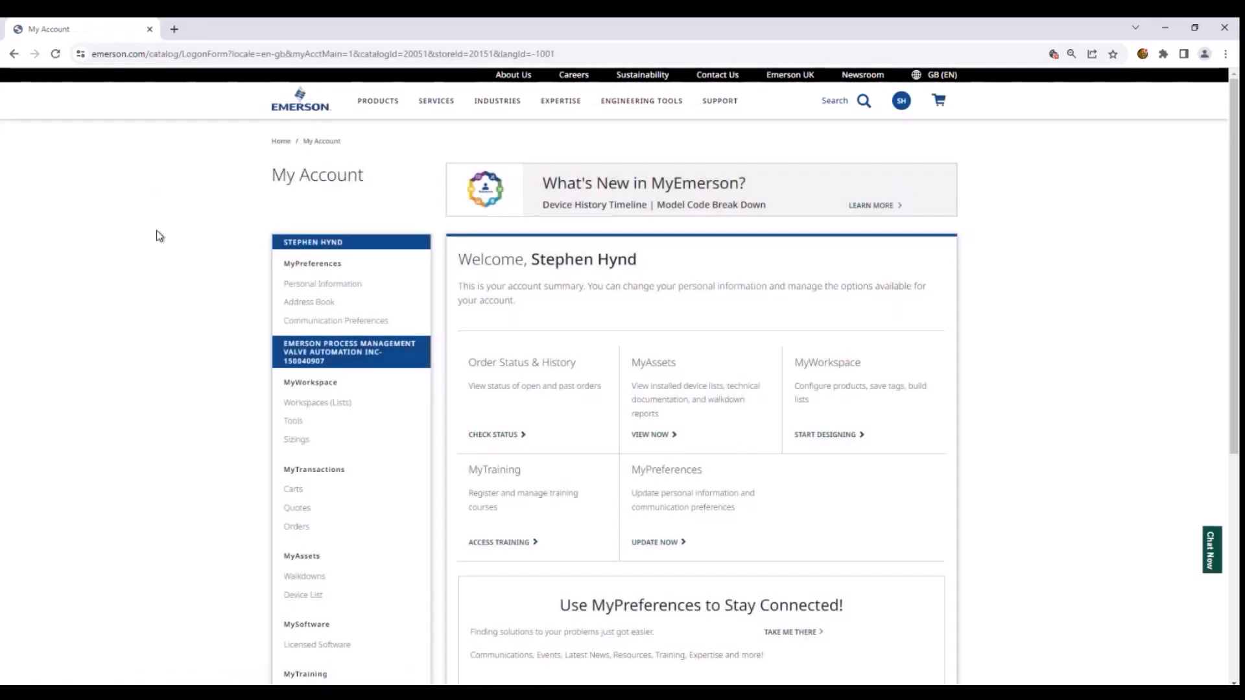
left_click(293, 422)
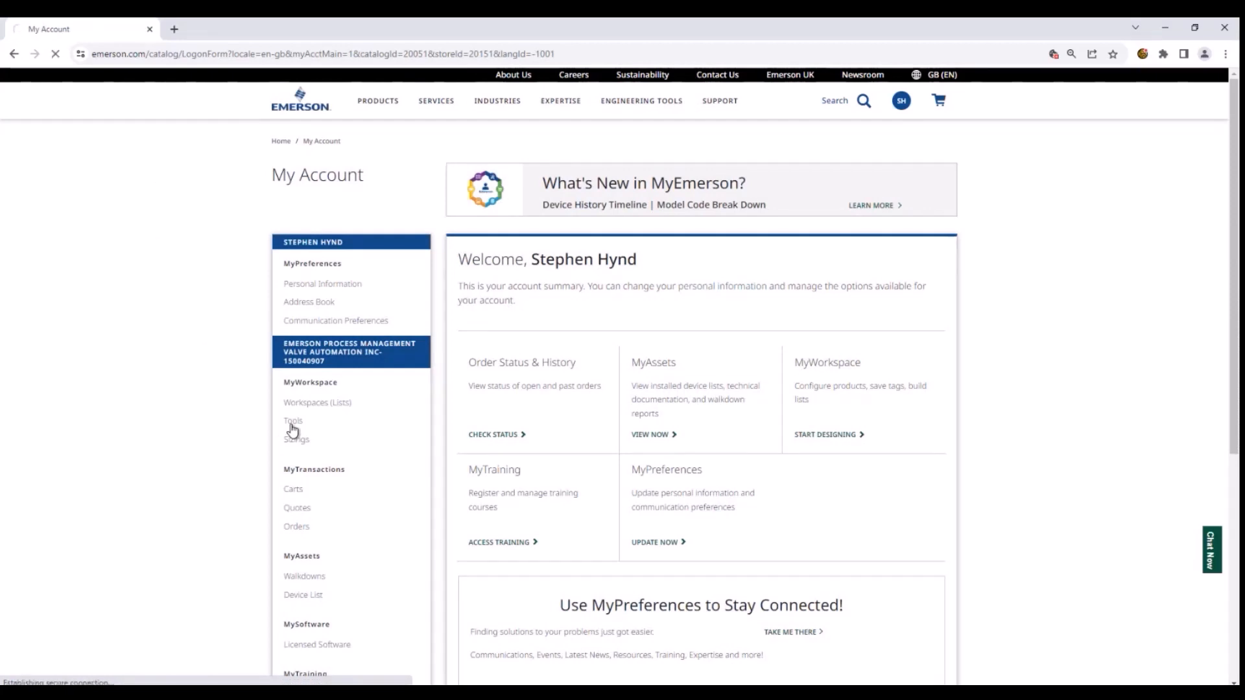
left_click_drag(1238, 351, 1237, 577)
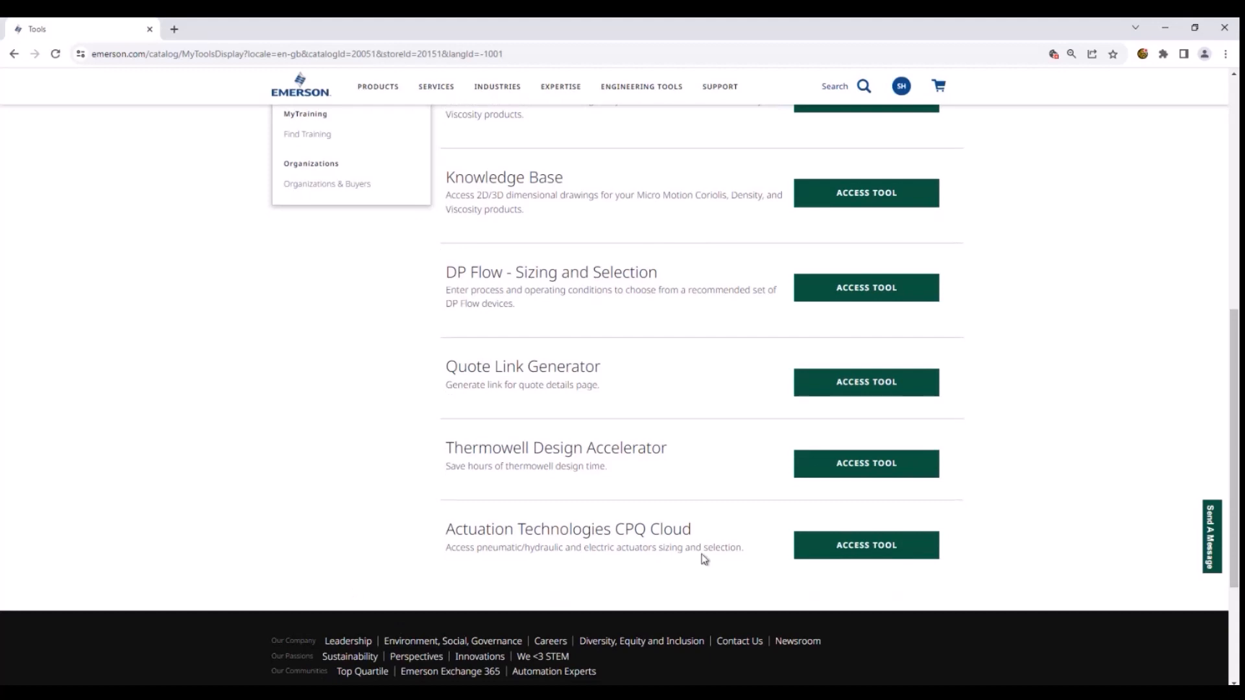
left_click(827, 557)
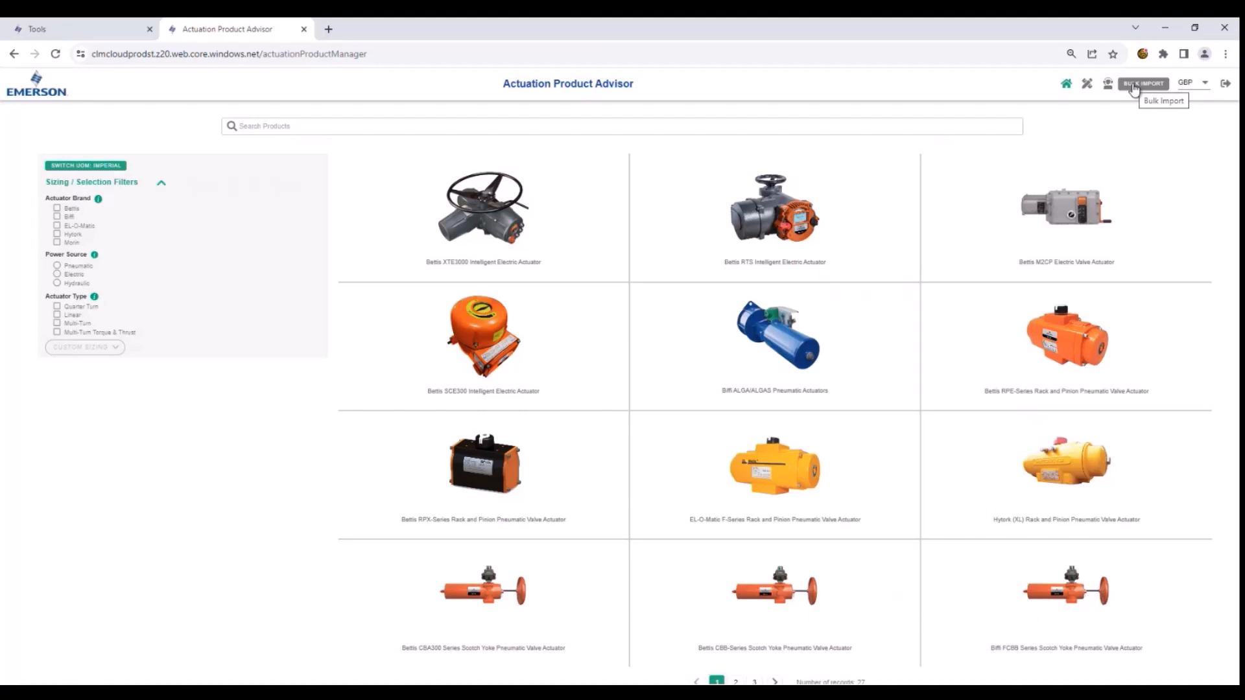
- Start a Pneumatic/Hydraulic bulk import and expand the Generic column group, keeping imperial units
left_click(1134, 88)
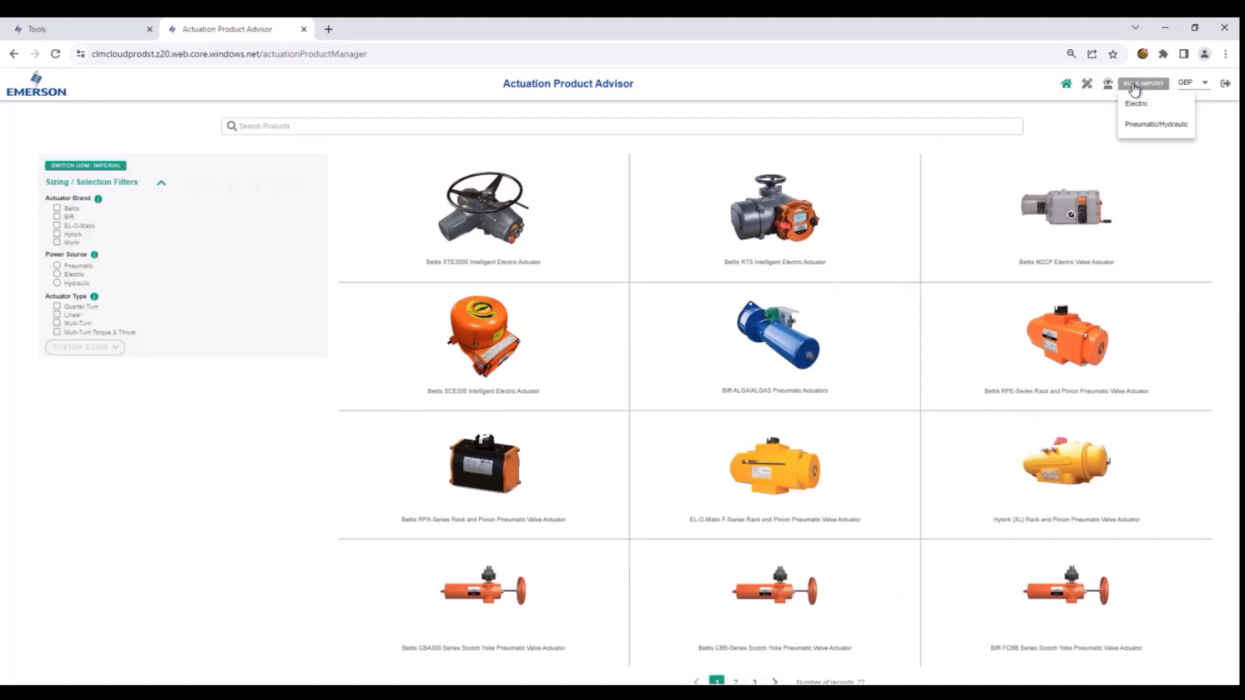
left_click(1134, 129)
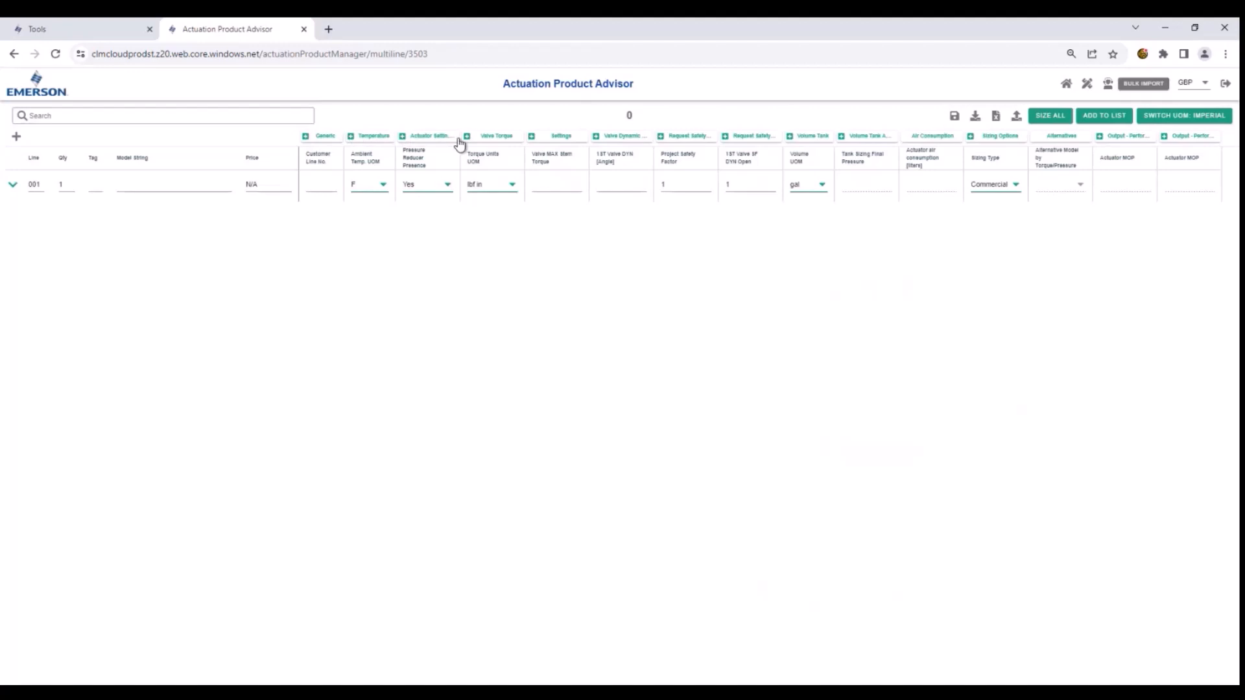
left_click(306, 137)
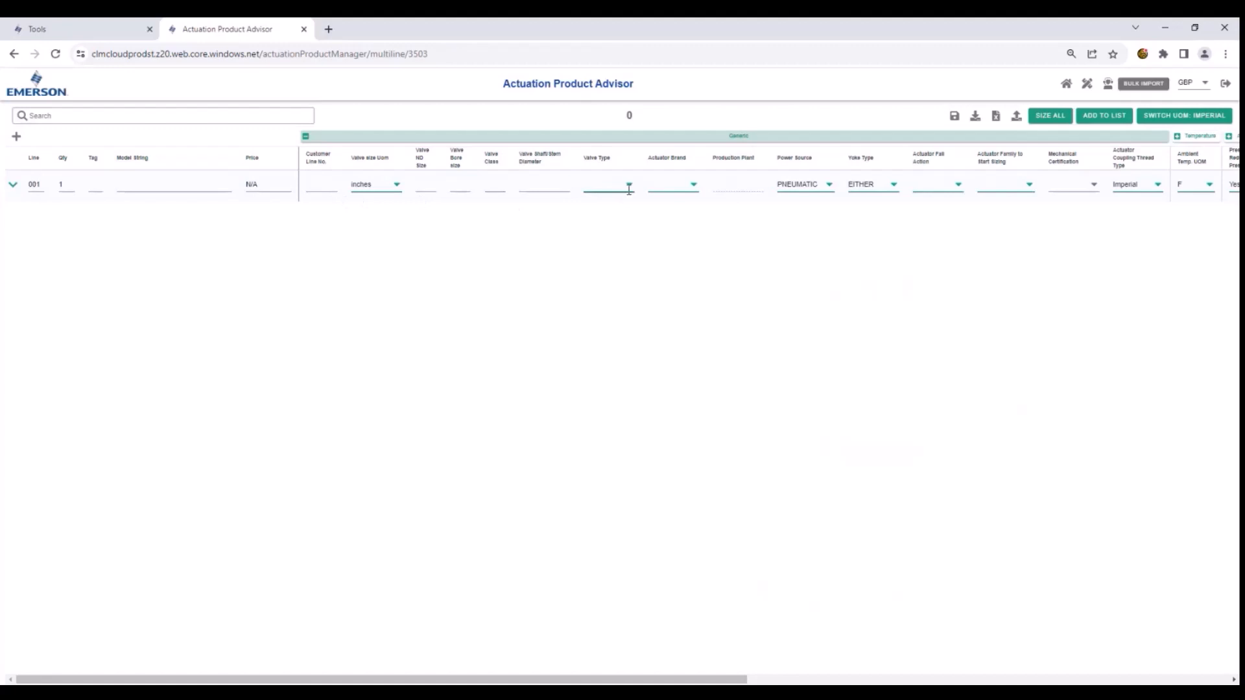
left_click(1186, 121)
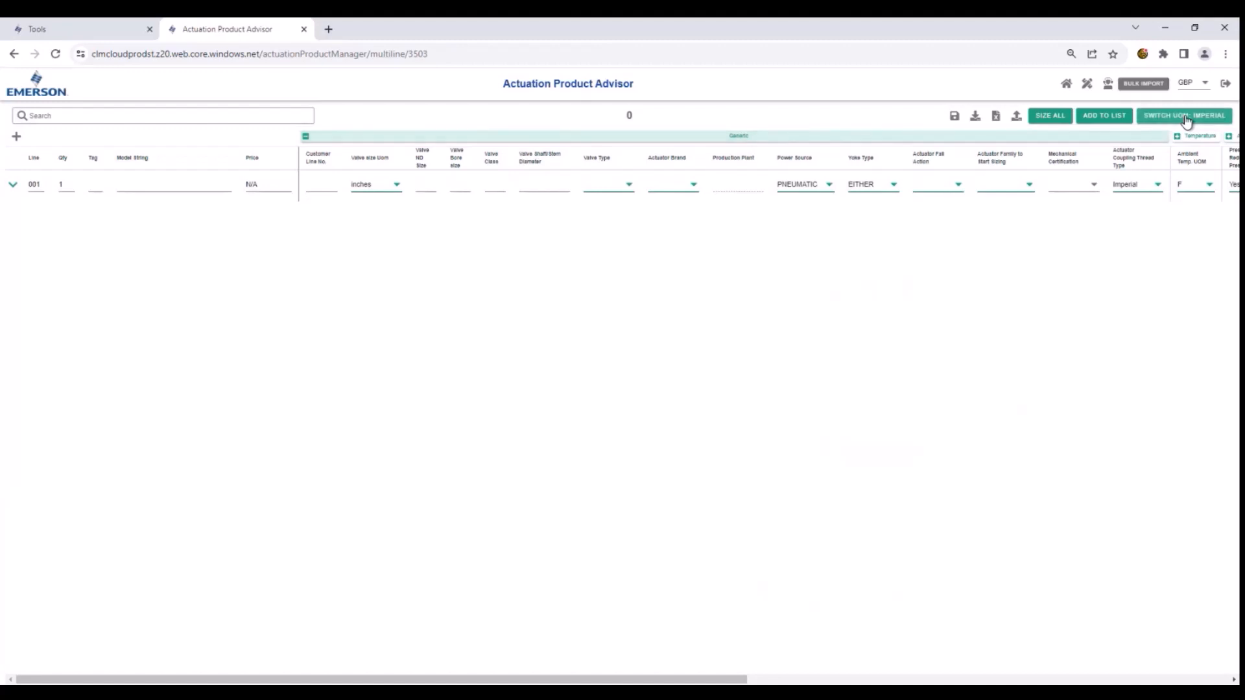
left_click(1186, 121)
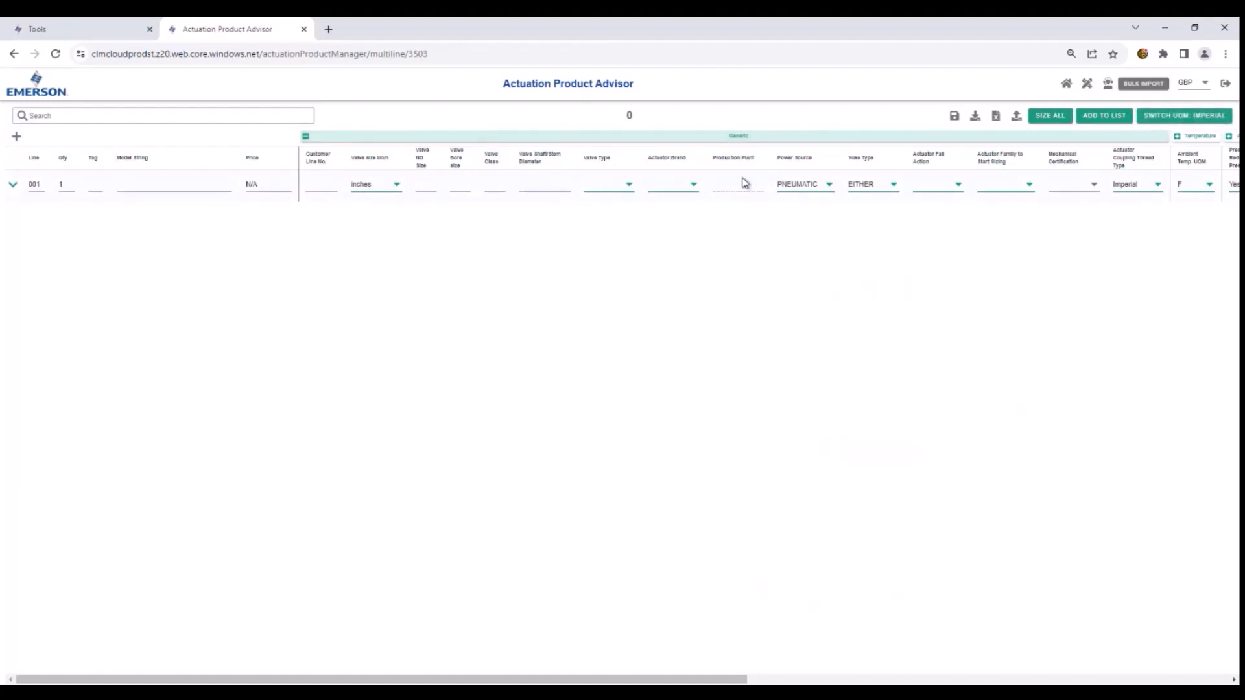
- Set the valve type of line 001 to Ball and the actuator brand to BETTIS
left_click(625, 193)
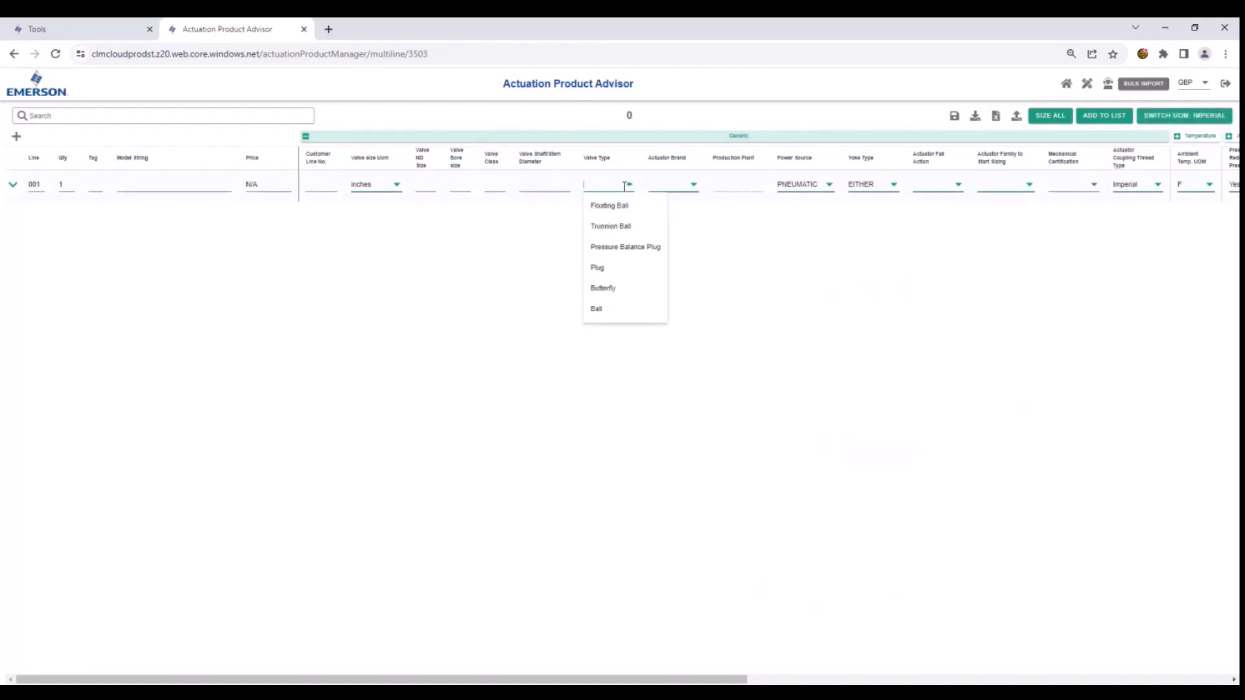
left_click(600, 310)
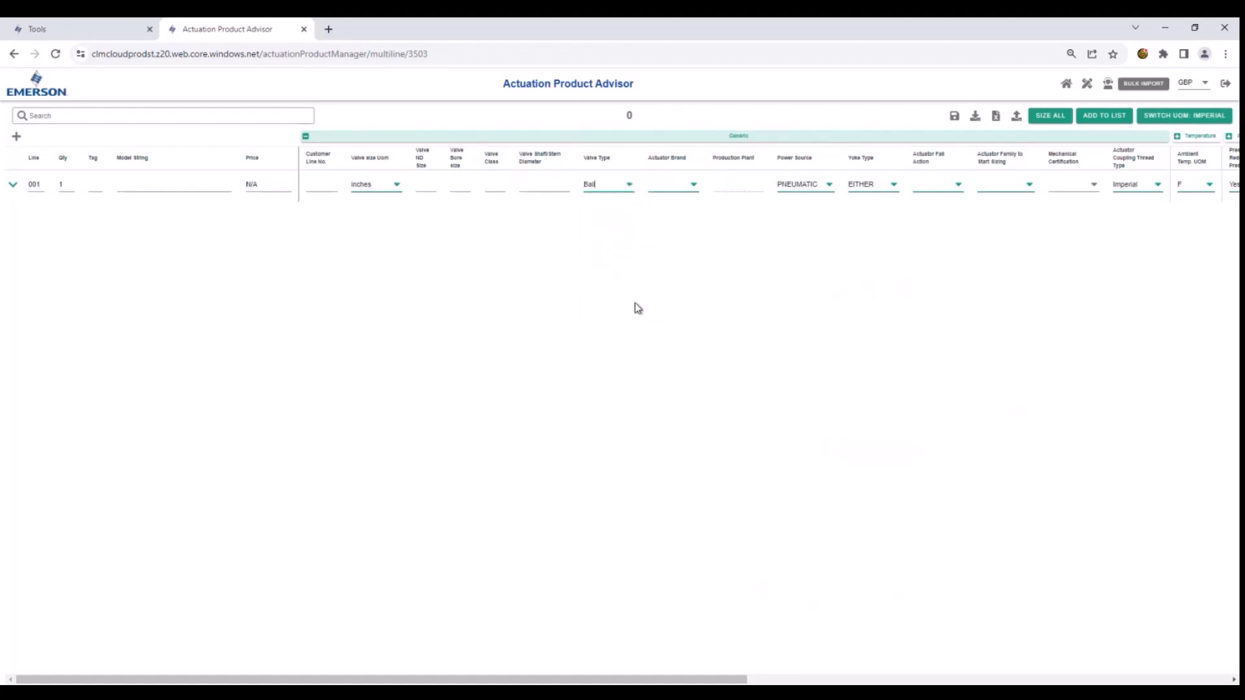
left_click(693, 183)
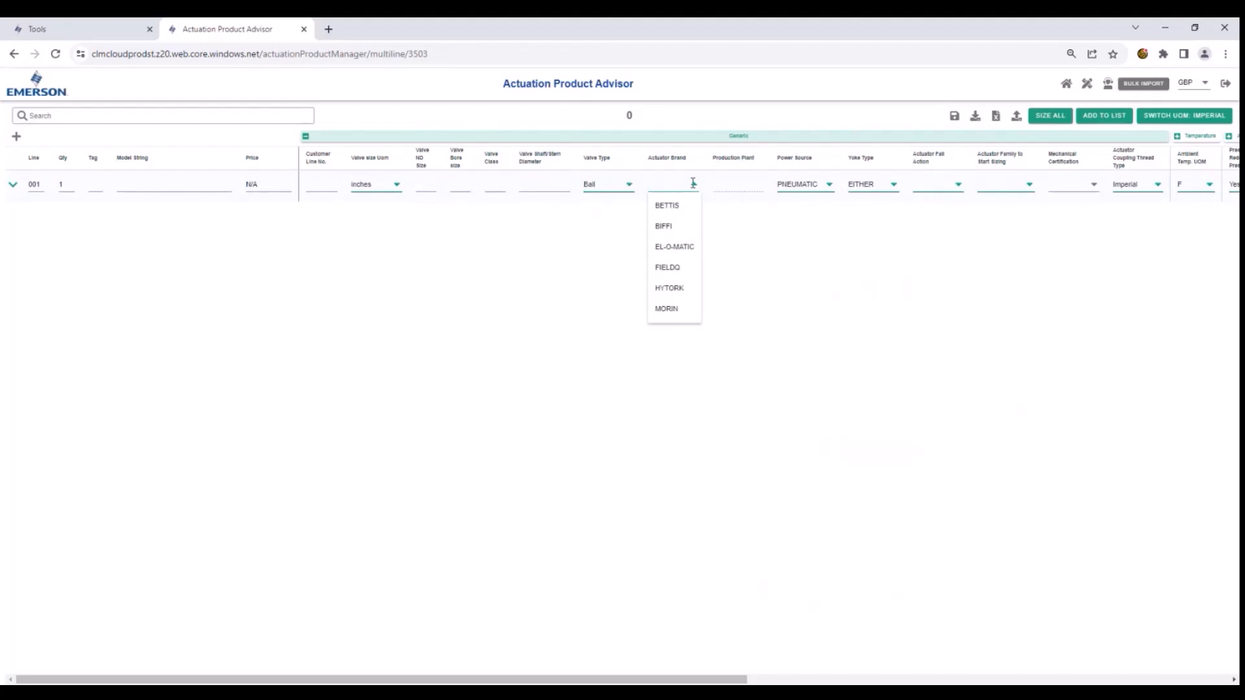
left_click(663, 207)
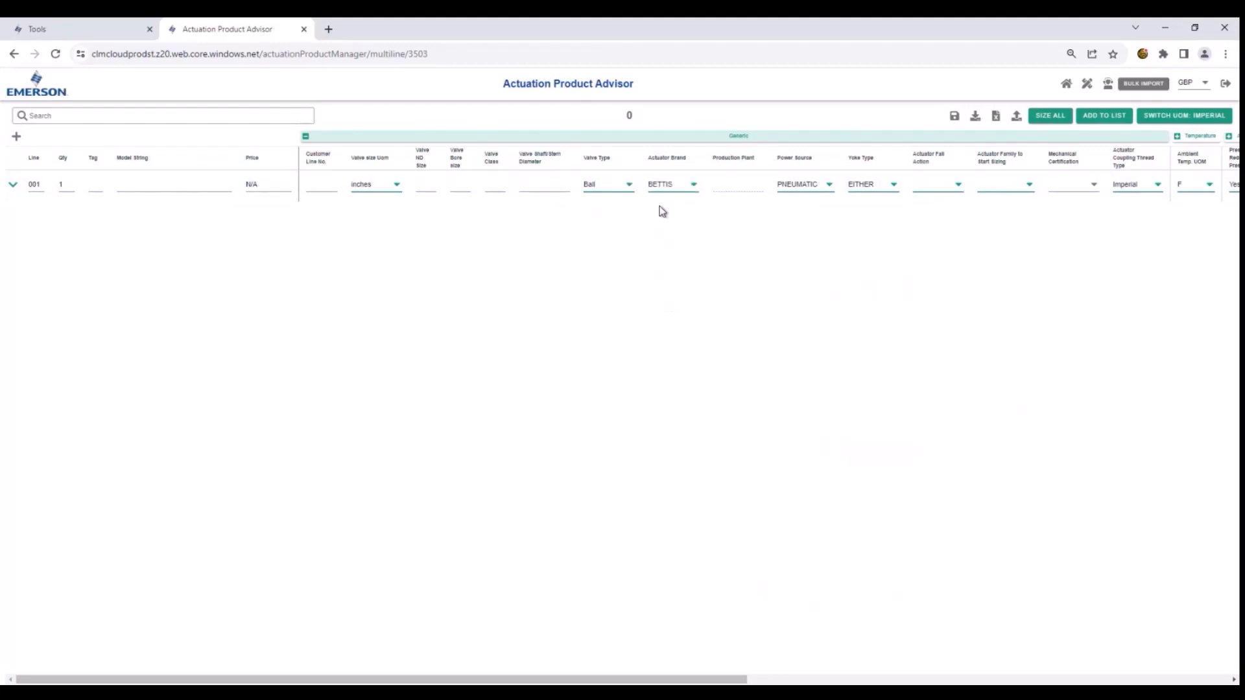
- Keep the power source PNEUMATIC, set the actuator fail action to Close (CW), and choose CBB as the actuator family to start sizing
left_click(790, 186)
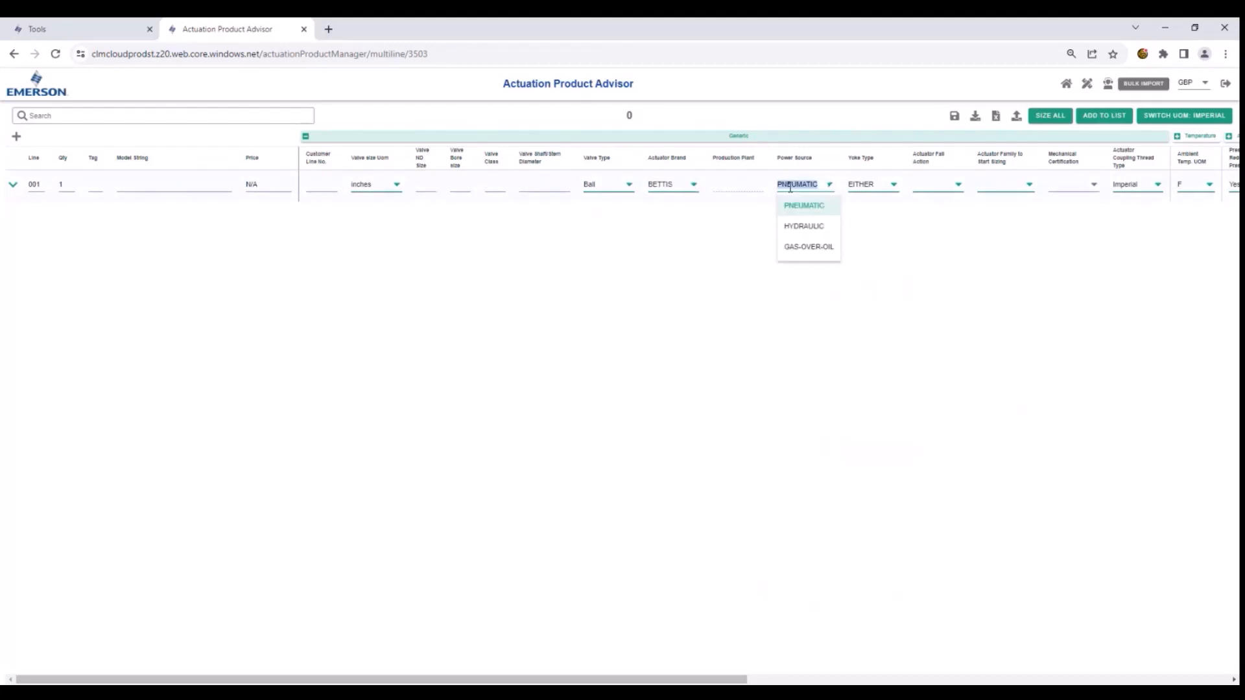
left_click(945, 187)
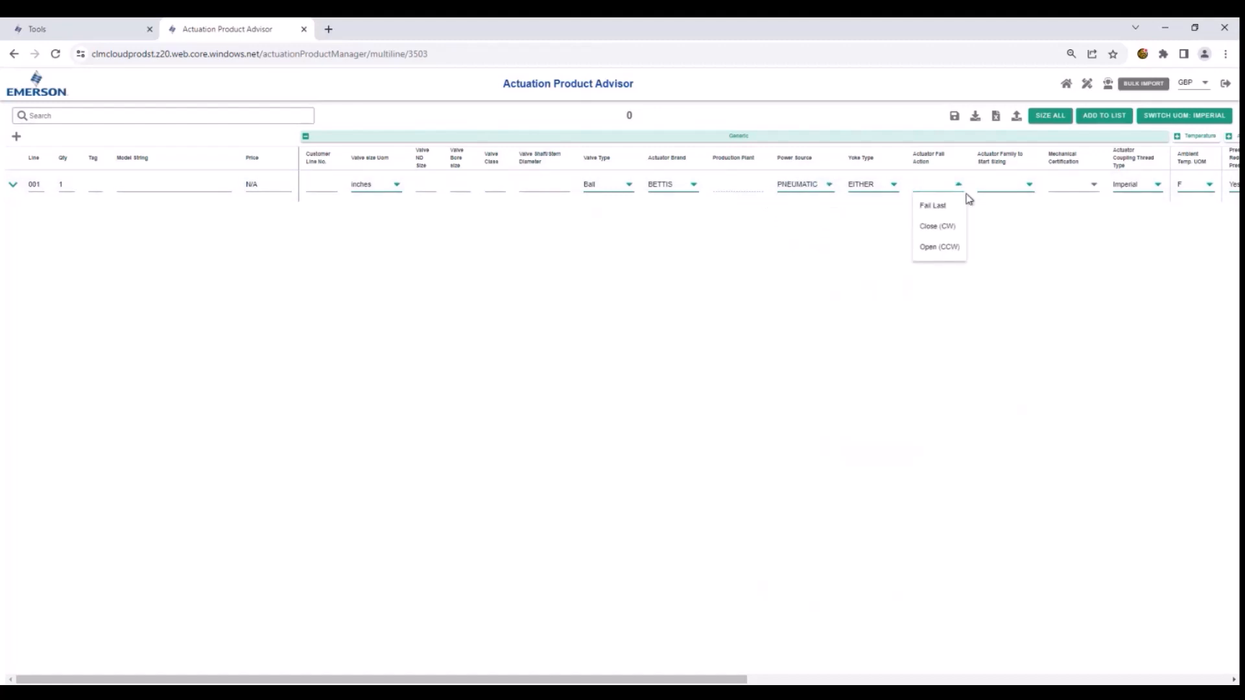
left_click(938, 227)
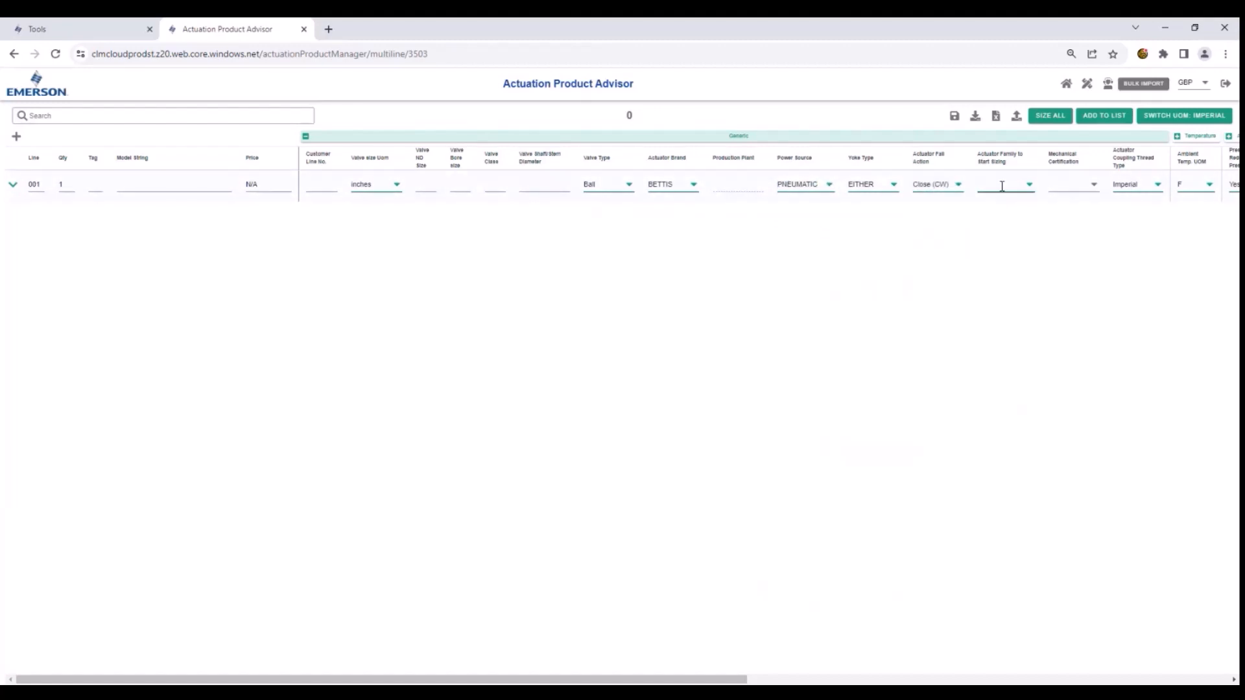
left_click(1002, 187)
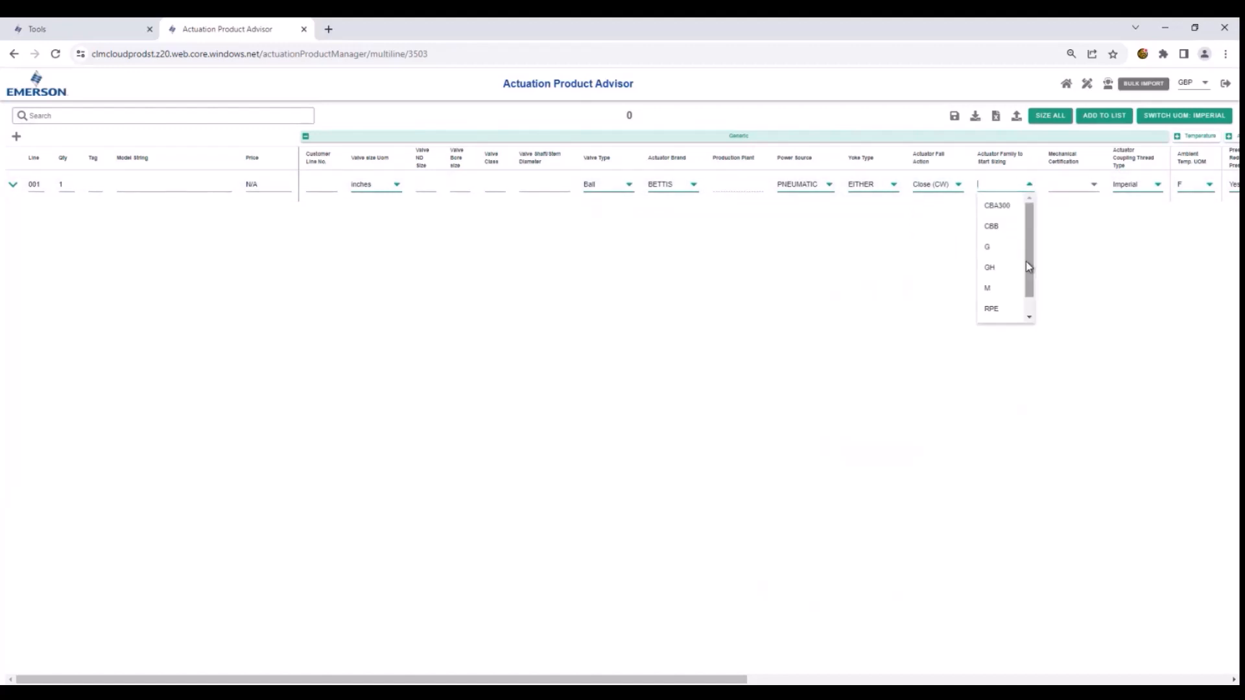
mouse_move(1026, 262)
left_mouse_down()
mouse_move(1030, 303)
mouse_move(1033, 253)
left_mouse_up()
left_click(996, 228)
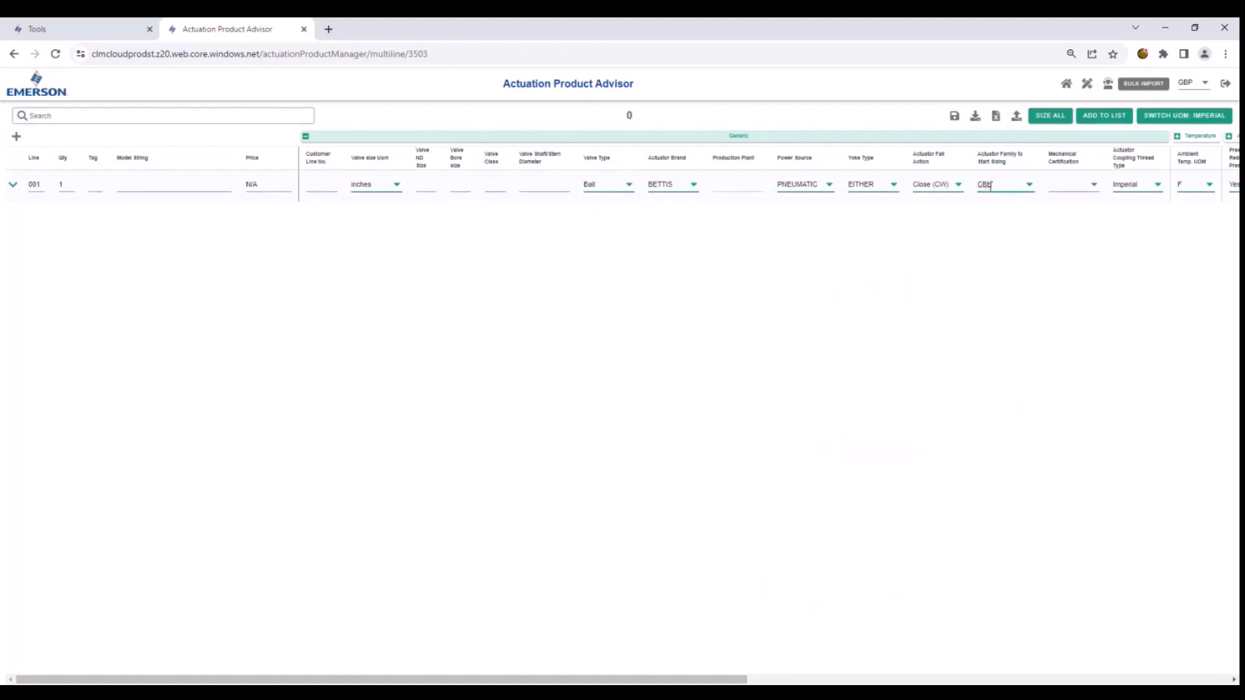
- In the Temperature group, set the minimum ambient temperature to 5 °F and the maximum to 30 °F
left_click_drag(678, 679, 880, 681)
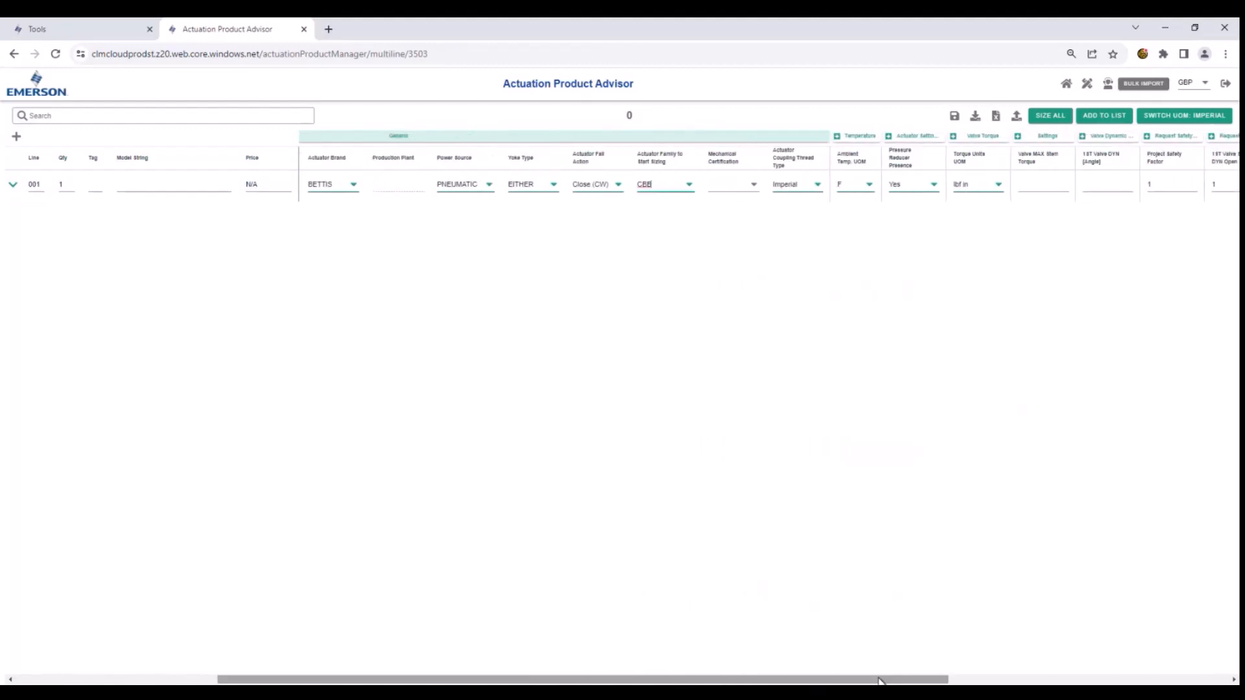
left_click(836, 138)
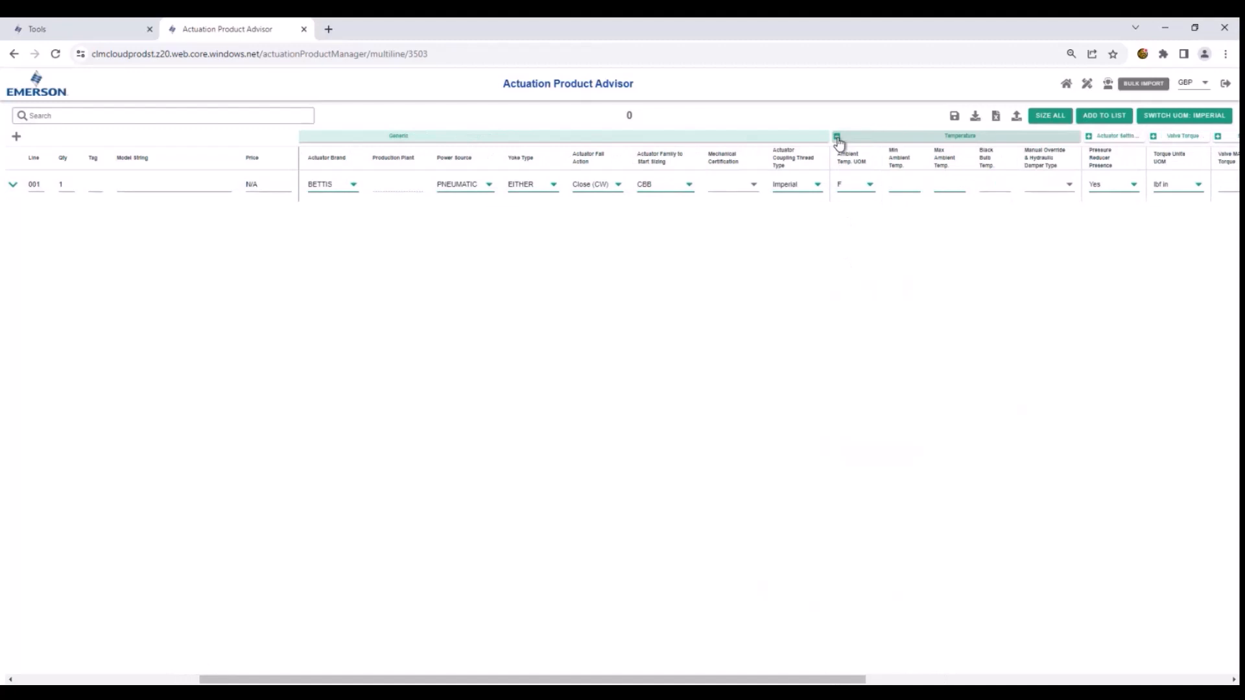
left_click(901, 188)
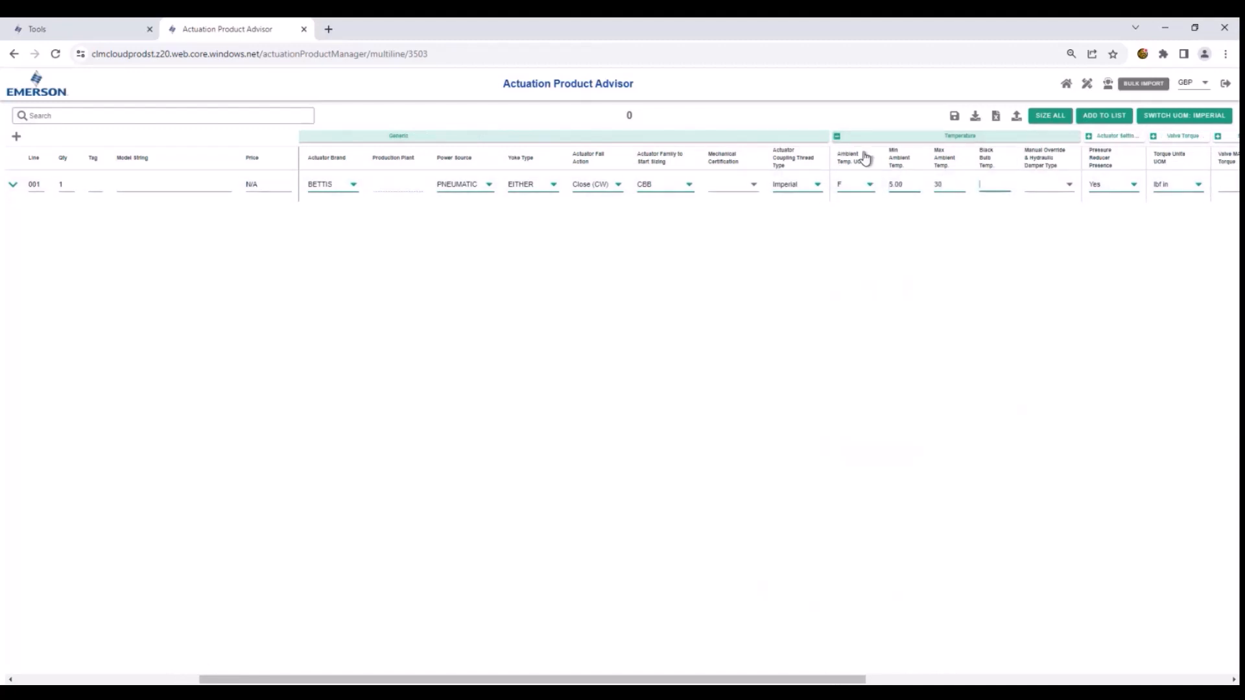
left_click(838, 137)
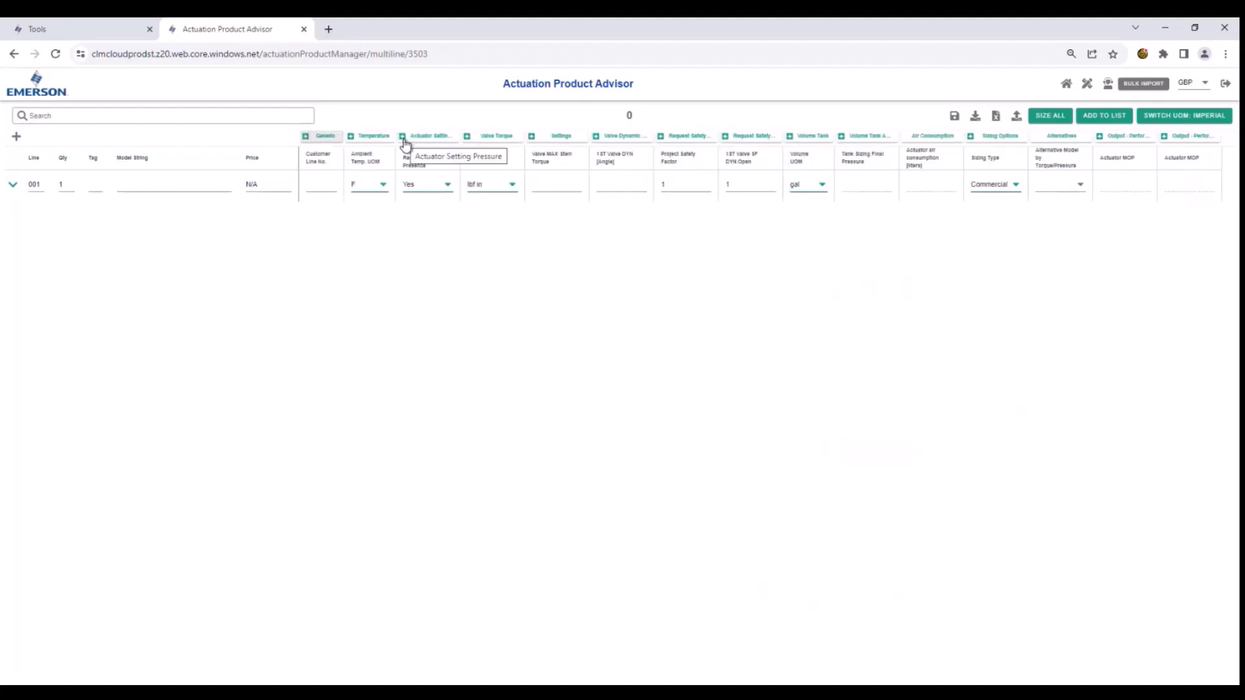
- In the Actuator Setting Pressure group, set the minimum sizing pressure to 60 psig and the maximum to 80 psig
left_click(403, 137)
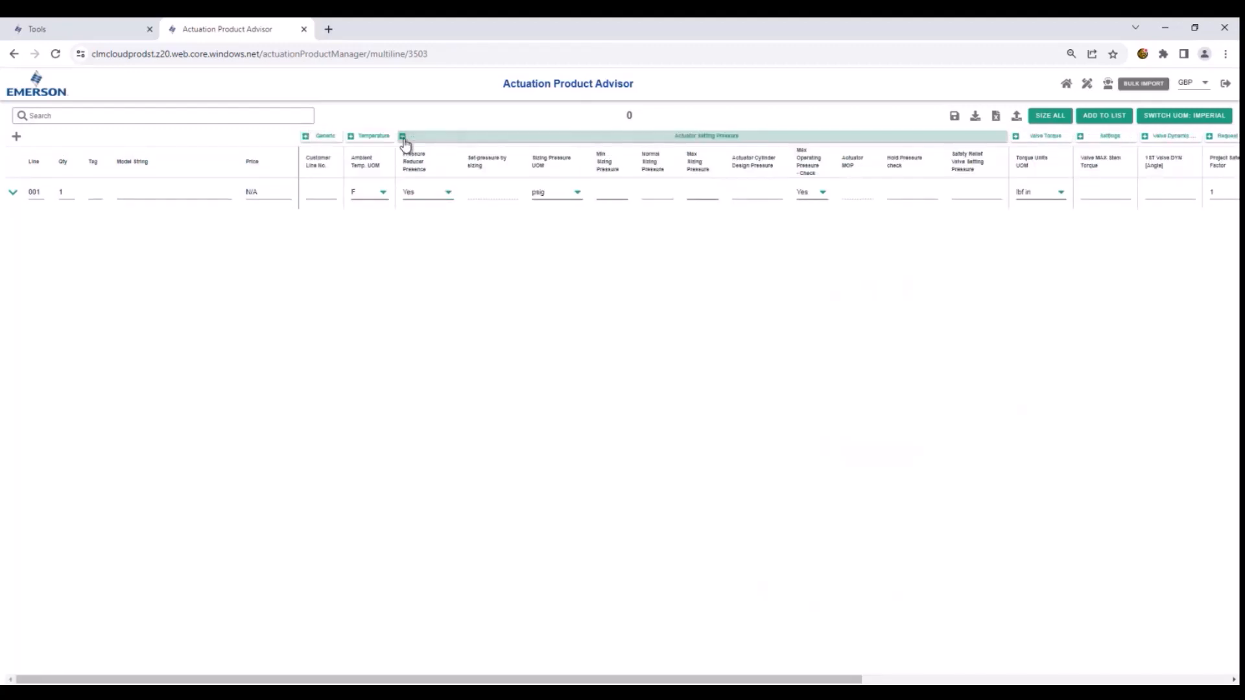
left_click(603, 192)
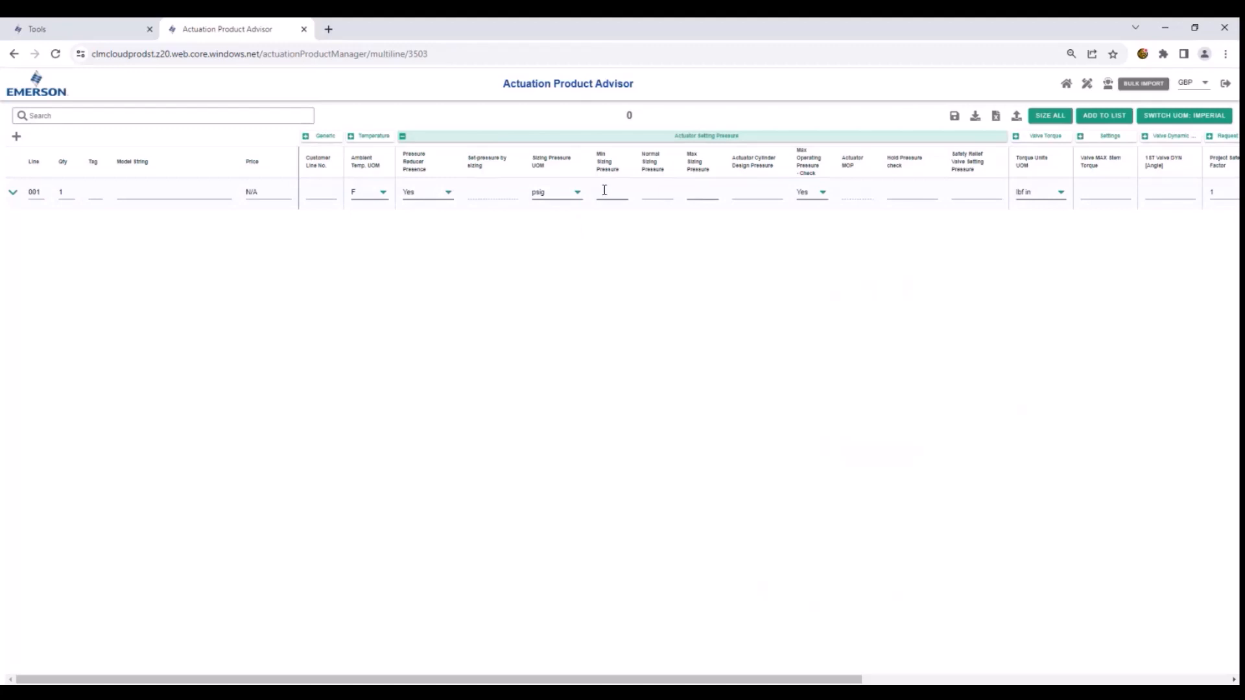
type("60")
key("Tab")
type("8")
key("BackSpace")
key("Tab")
type("80")
key("Tab")
left_click_drag(612, 680, 652, 681)
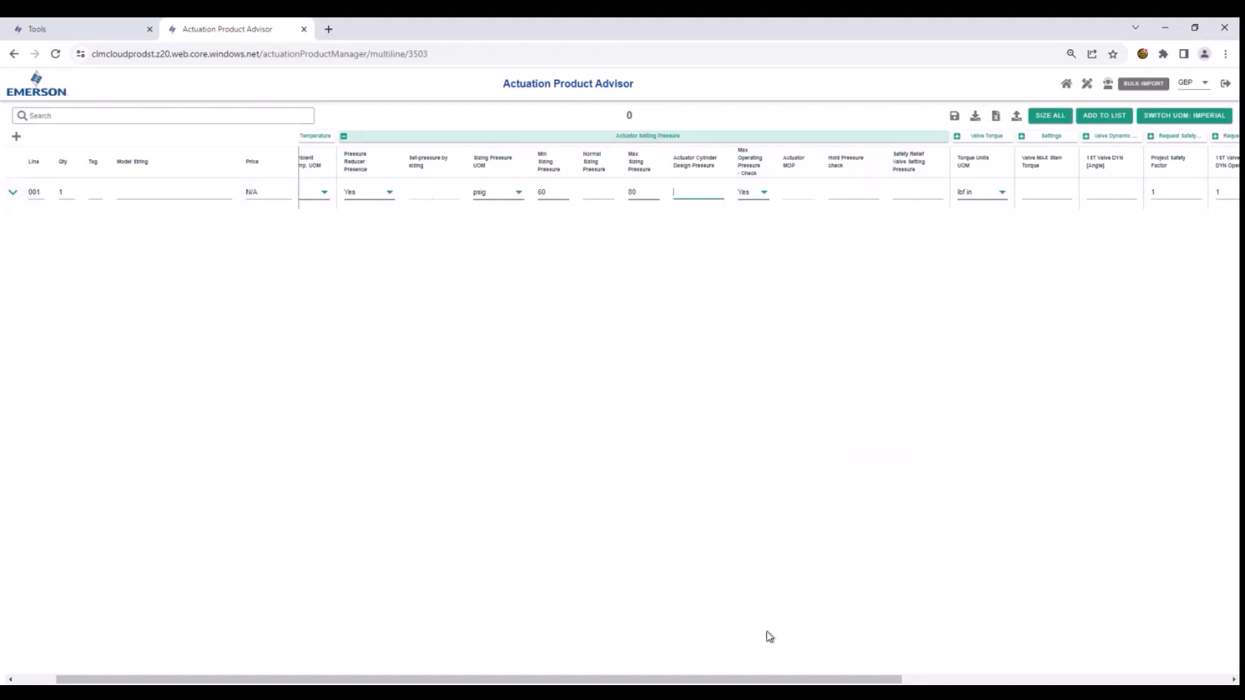
left_click(727, 144)
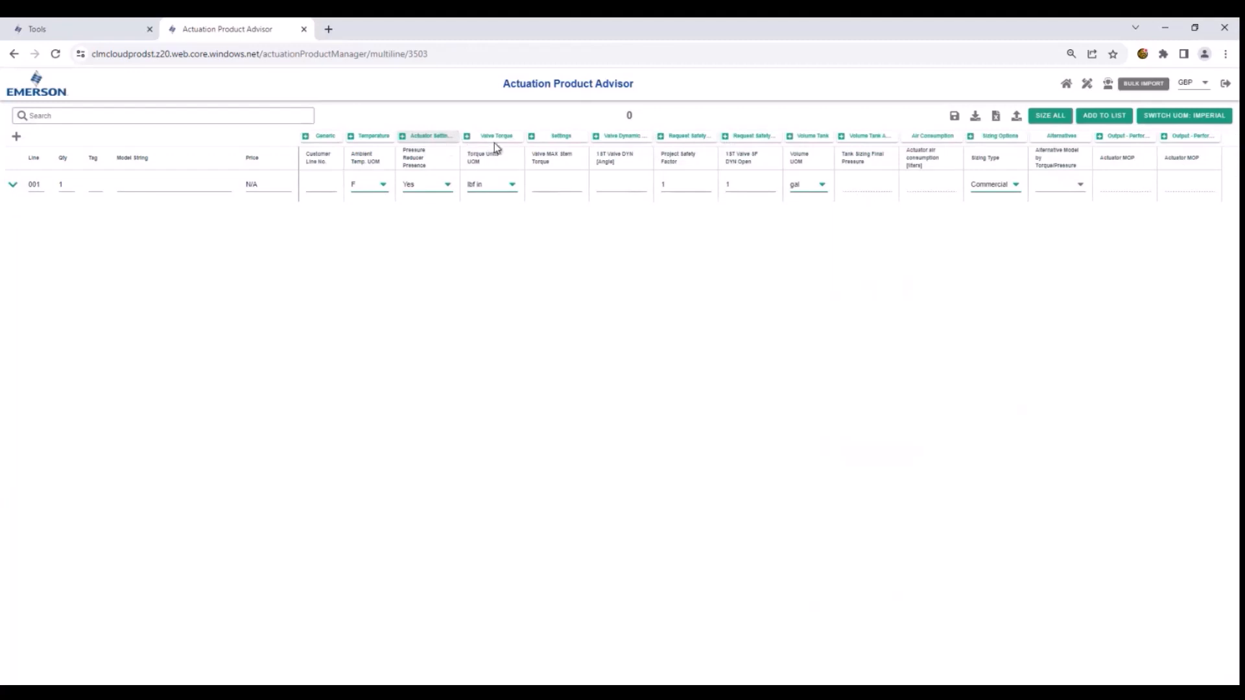
- In the Valve Torque group, set the valve BTO torque to 800 lbf in, and collapse the group
left_click(468, 137)
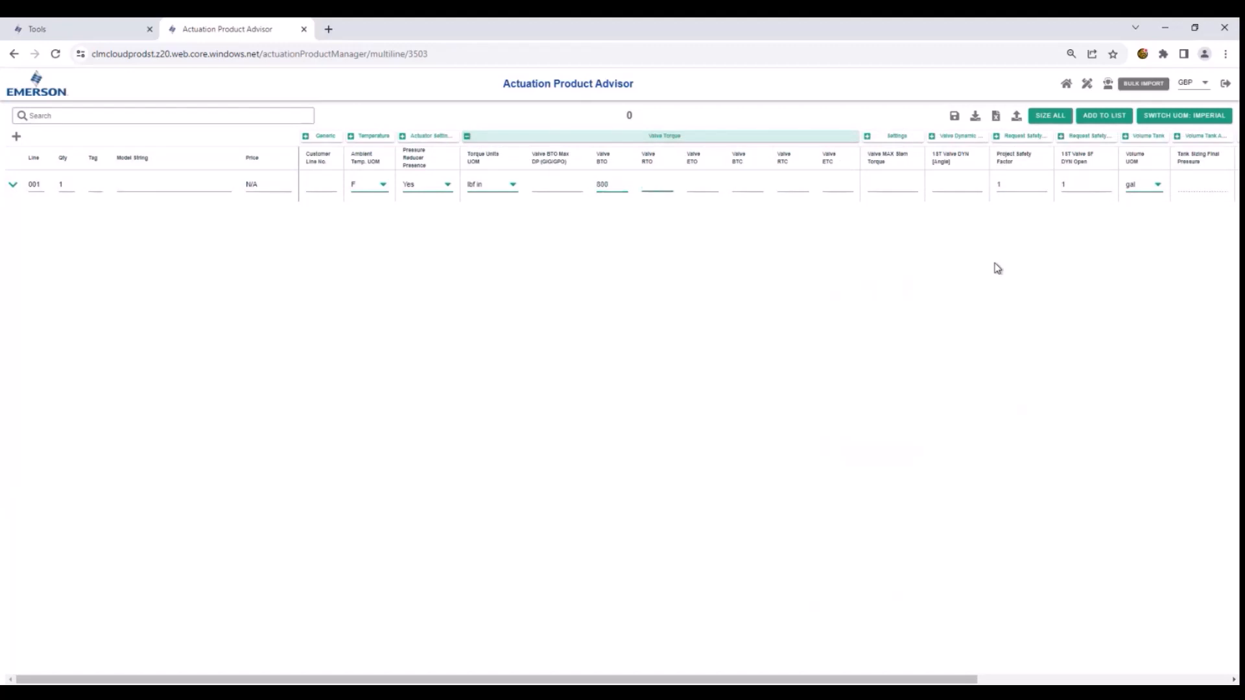
mouse_move(828, 680)
left_mouse_down()
mouse_move(1044, 680)
mouse_move(827, 680)
left_mouse_up()
left_click(467, 136)
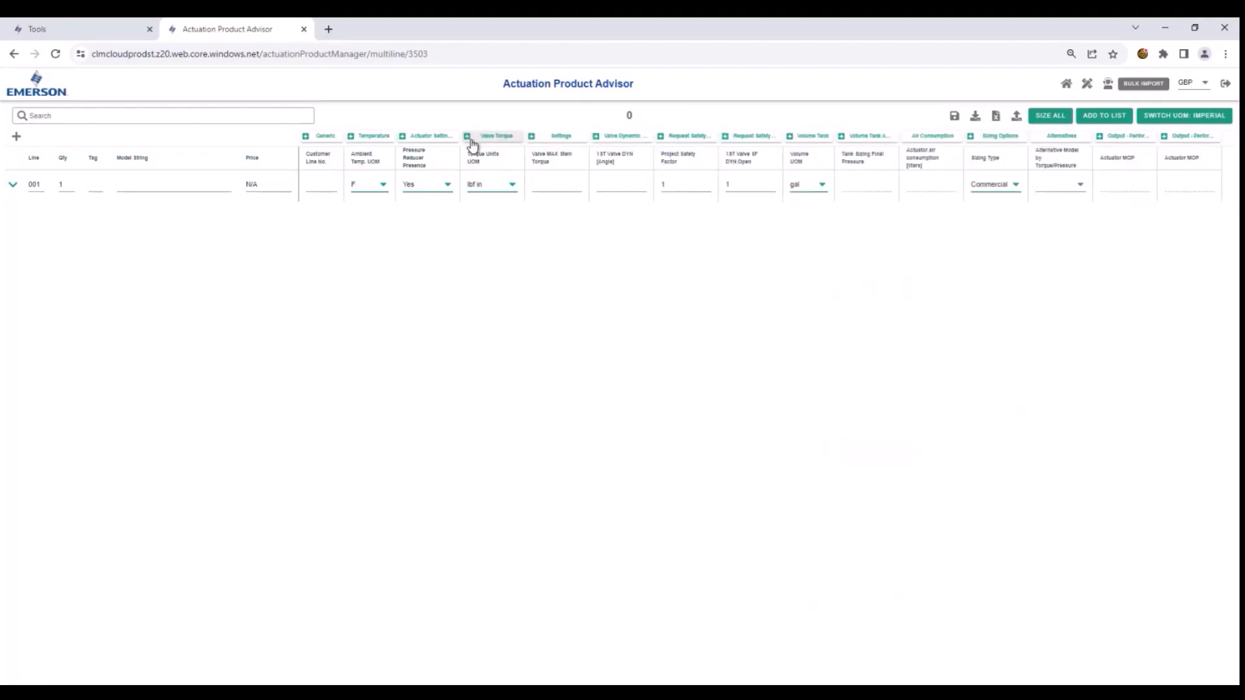
- In the Request Safety Factor group, set the project safety factor of line 001 to 1.30, and size all lines
left_click(595, 136)
left_click(595, 137)
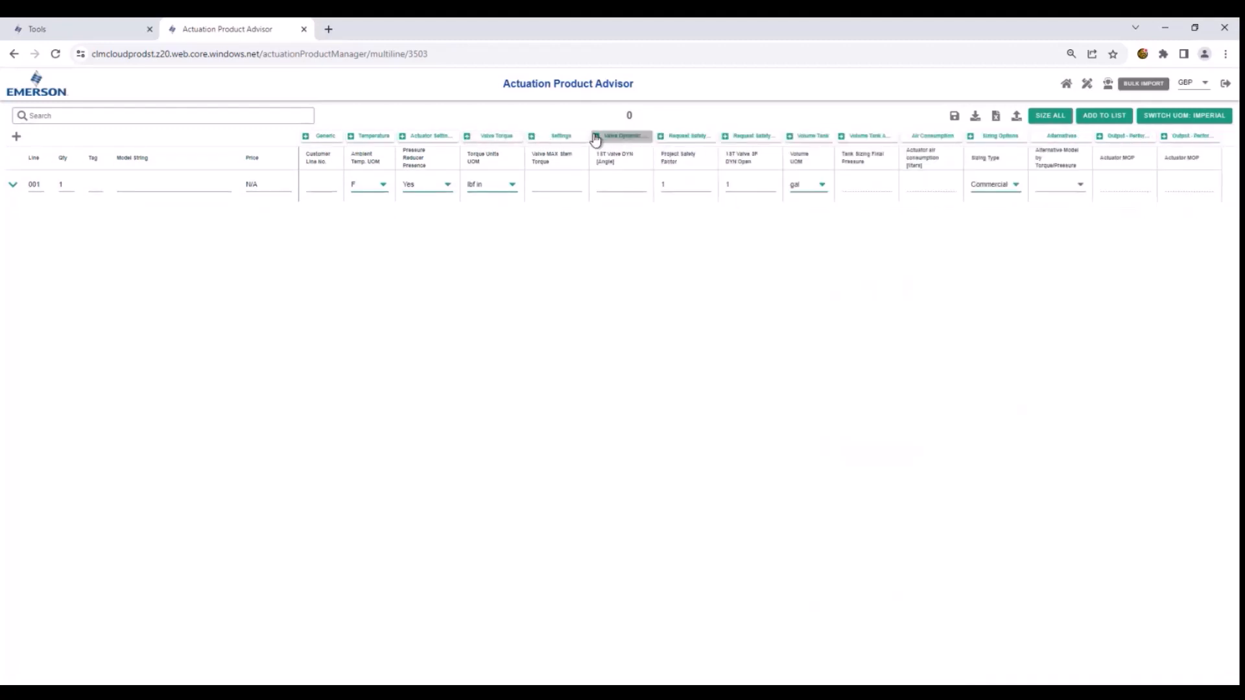
left_click(660, 137)
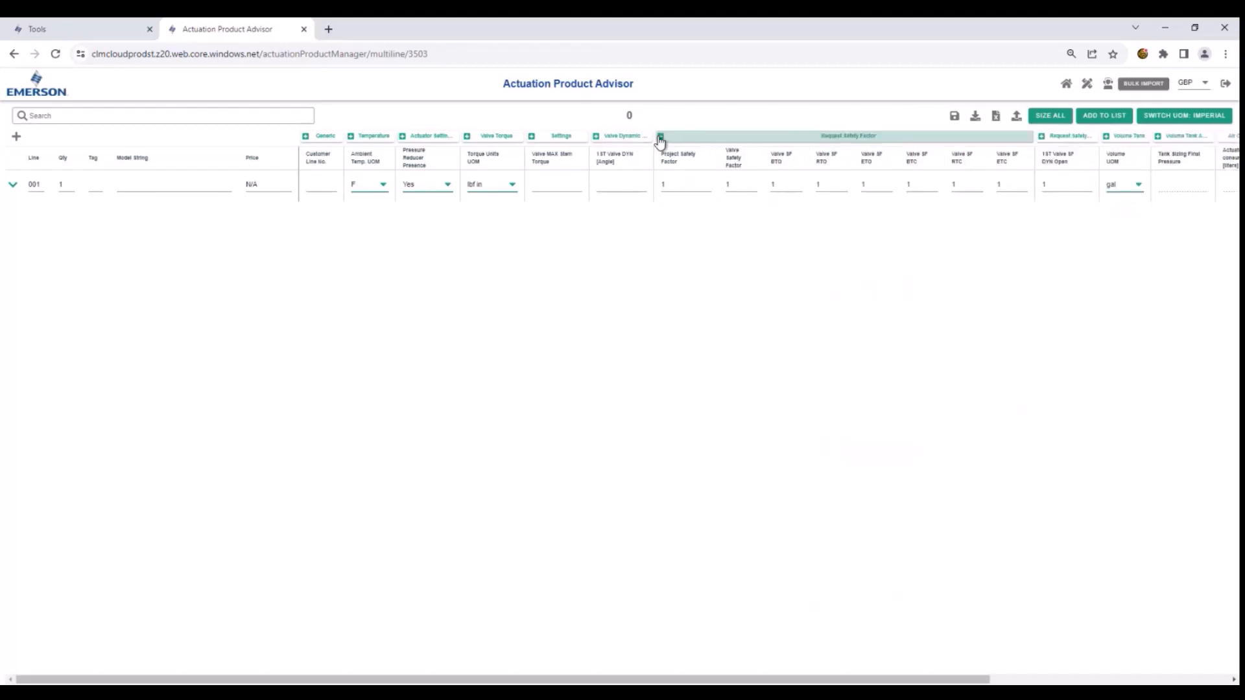
left_click(670, 180)
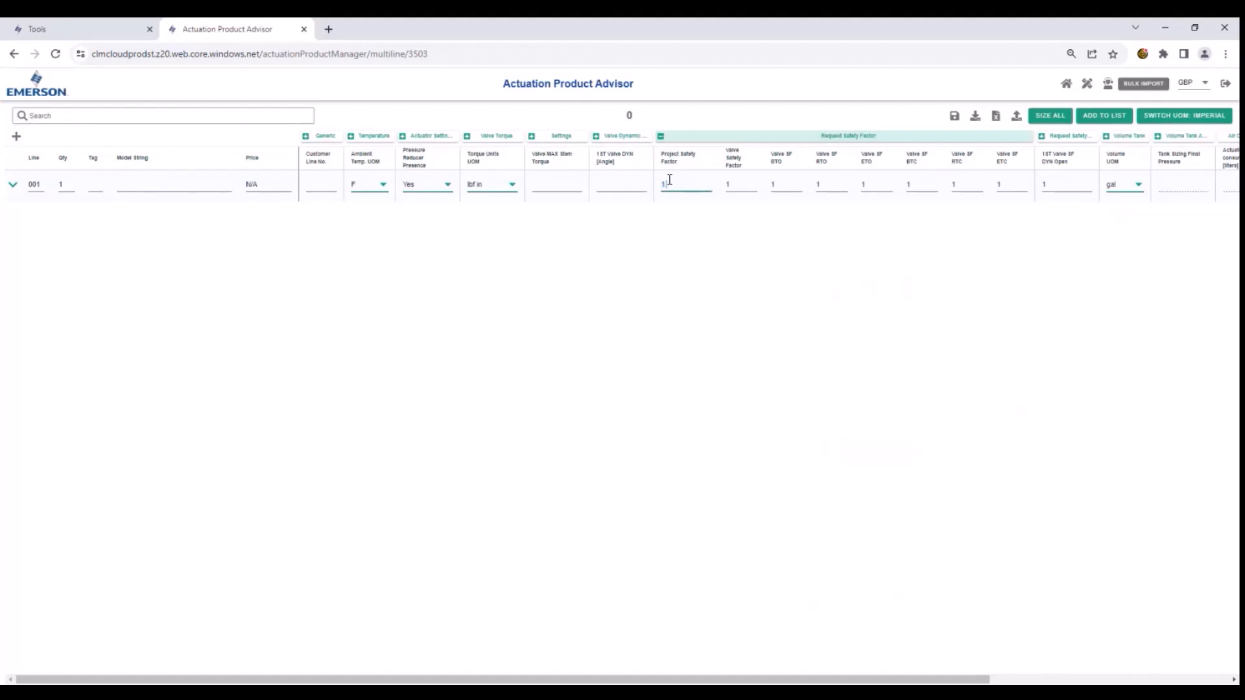
key("Tab")
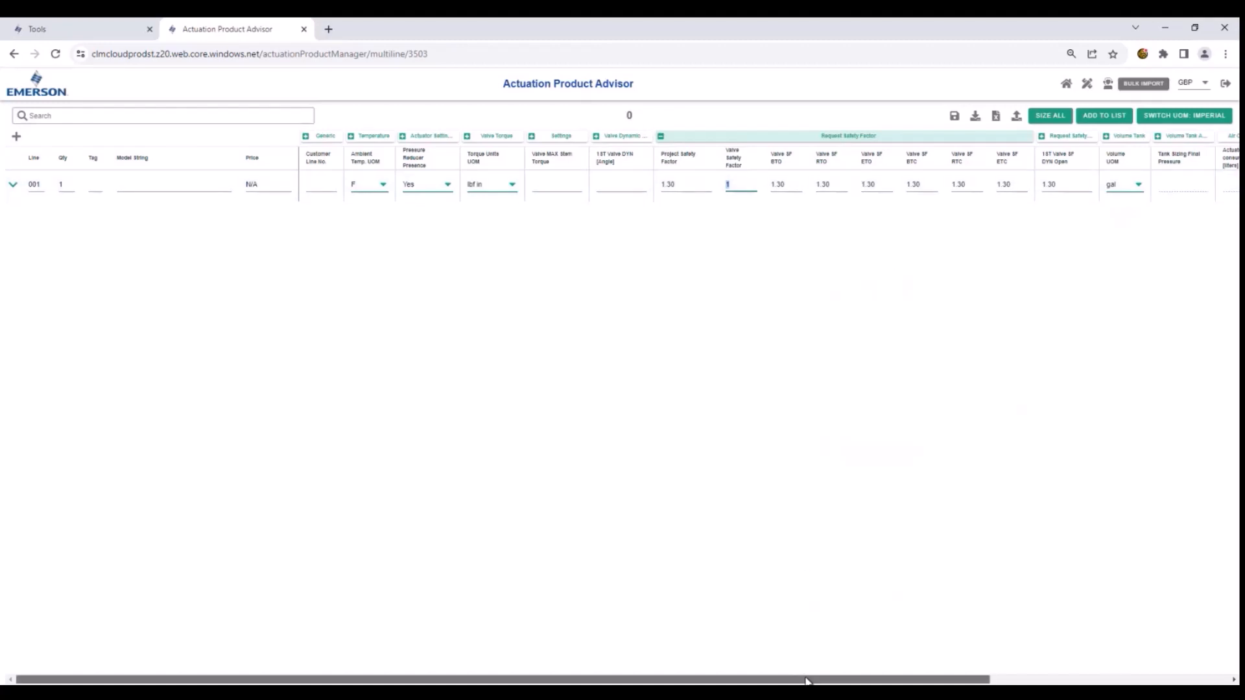
left_click_drag(806, 678, 35, 682)
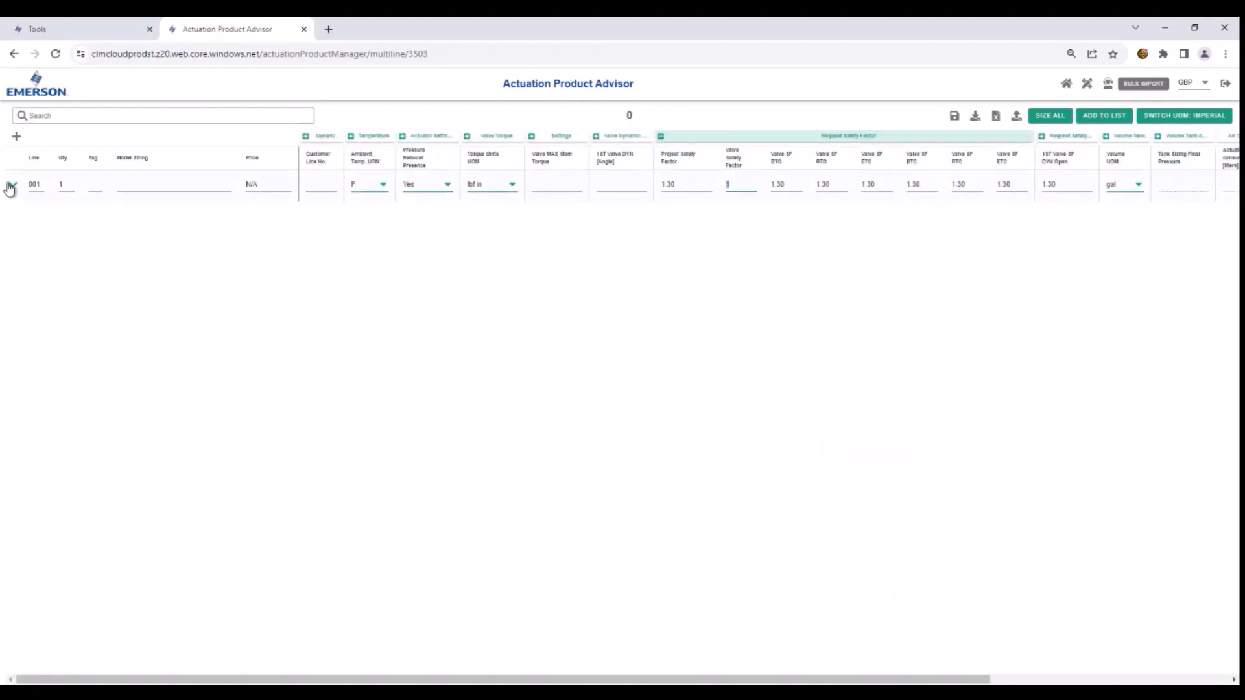
left_click(1042, 121)
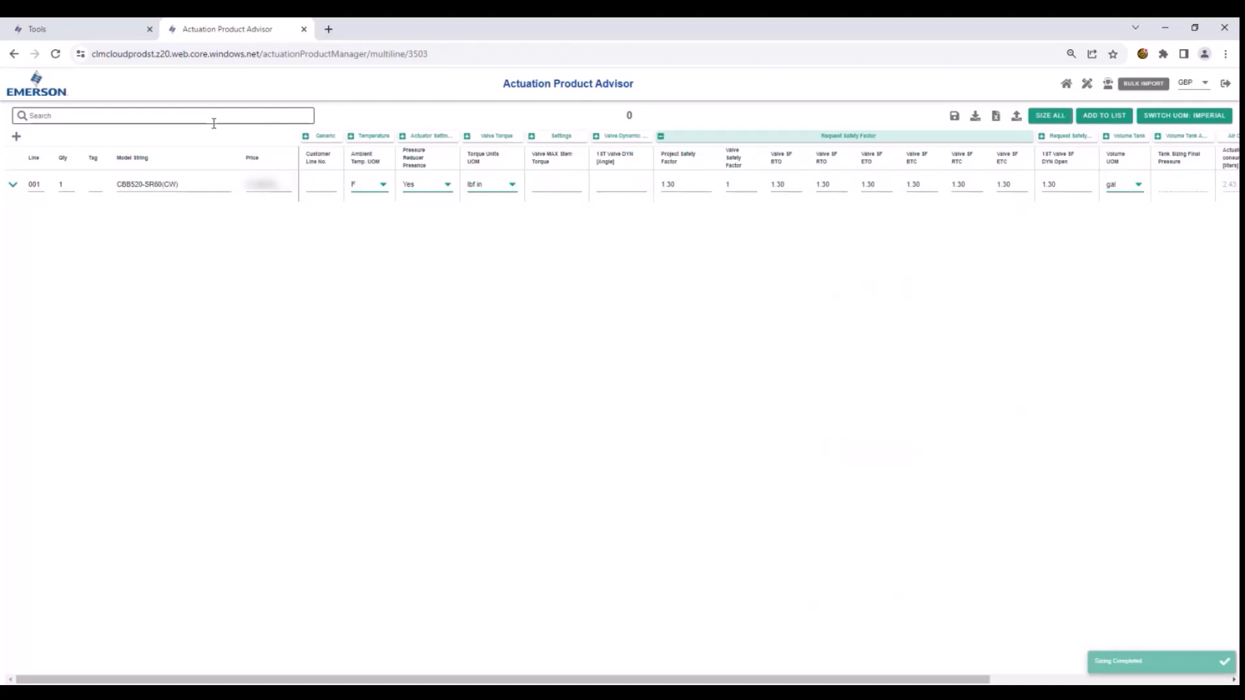
- Copy line 001 to 3 new lines, excluding the valve dynamic torque, and size all lines
left_click(12, 186)
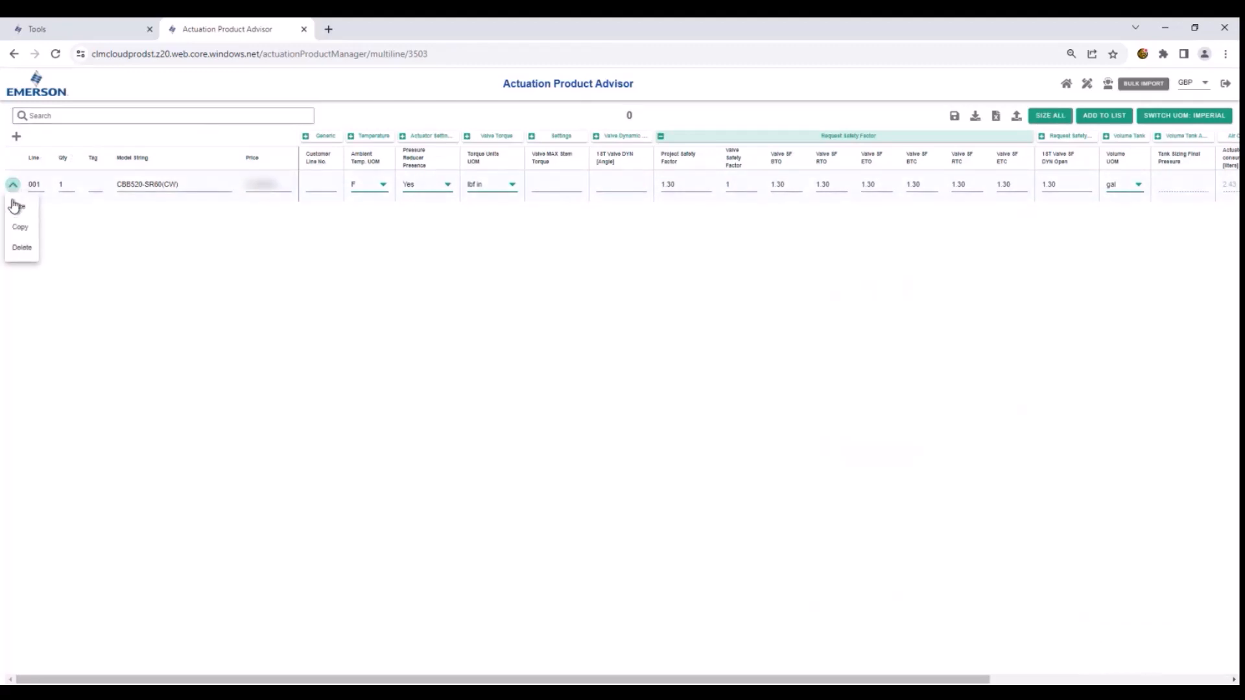
left_click(17, 227)
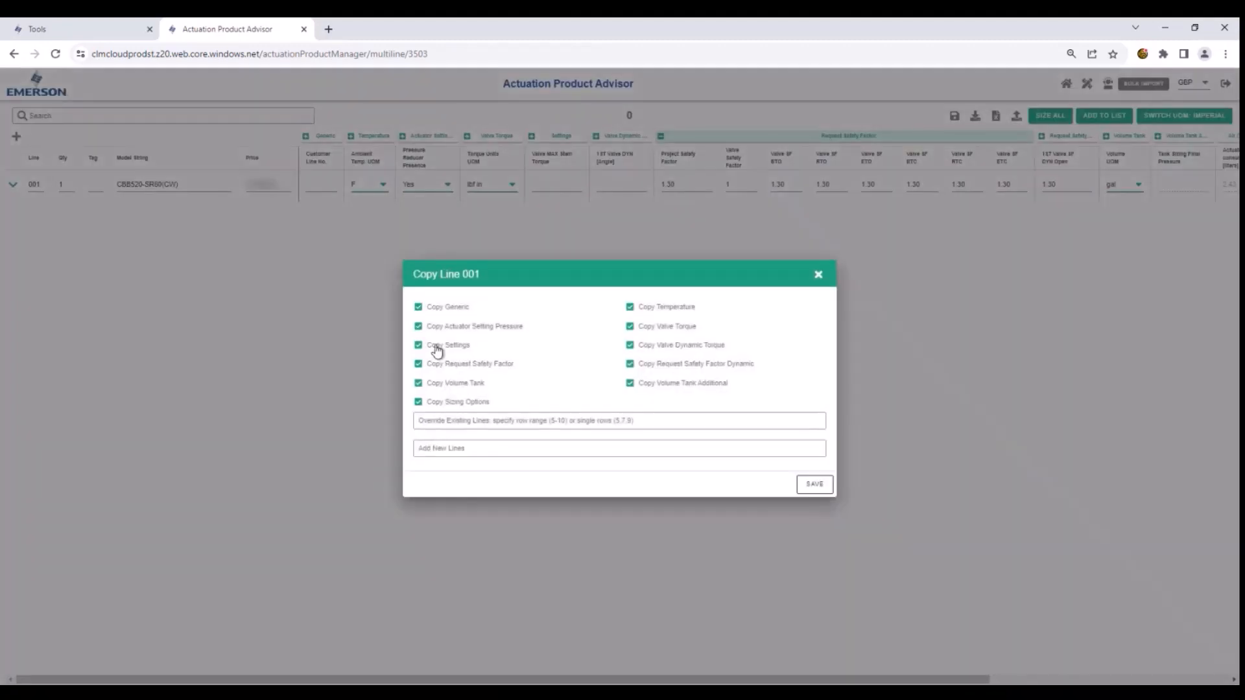
left_click(631, 346)
left_click(427, 454)
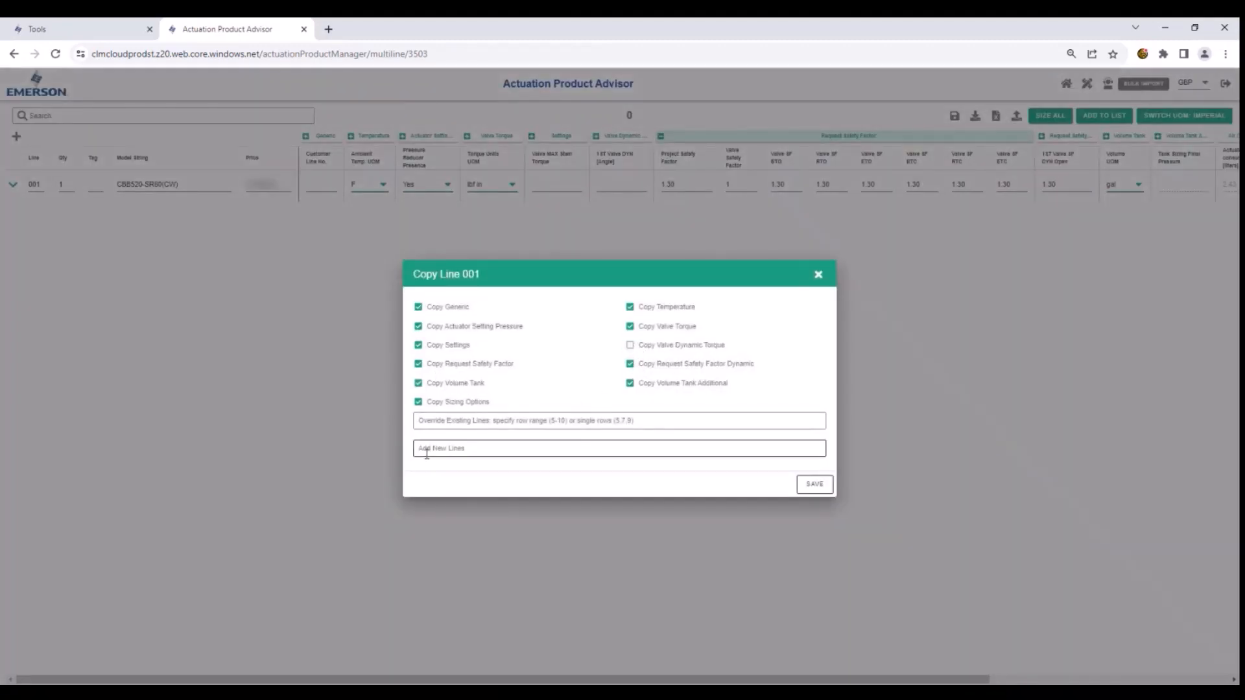
left_click(425, 453)
type("3")
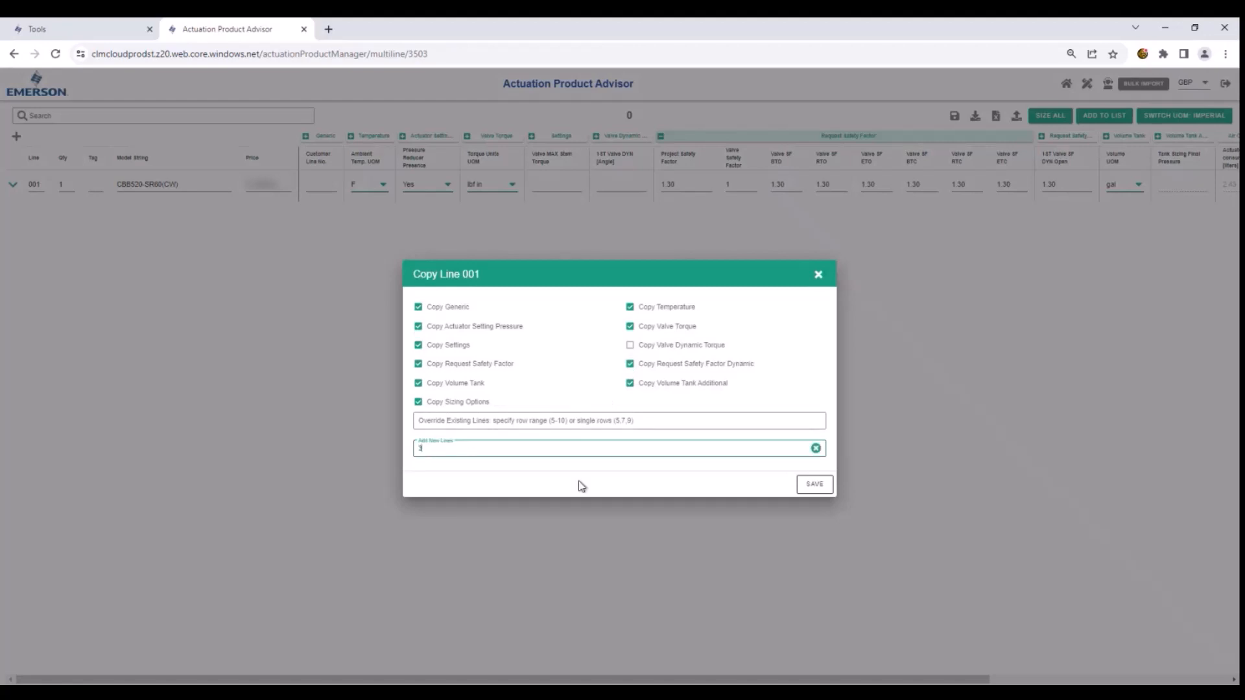
left_click(813, 485)
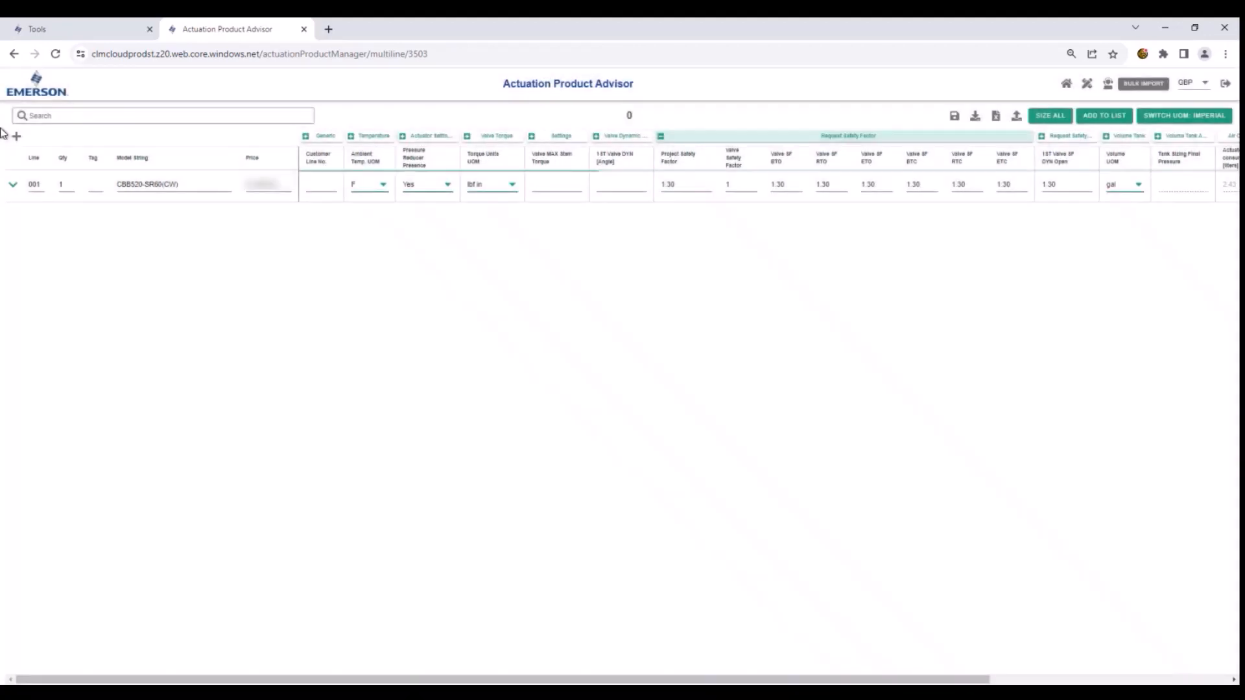
left_click(1049, 117)
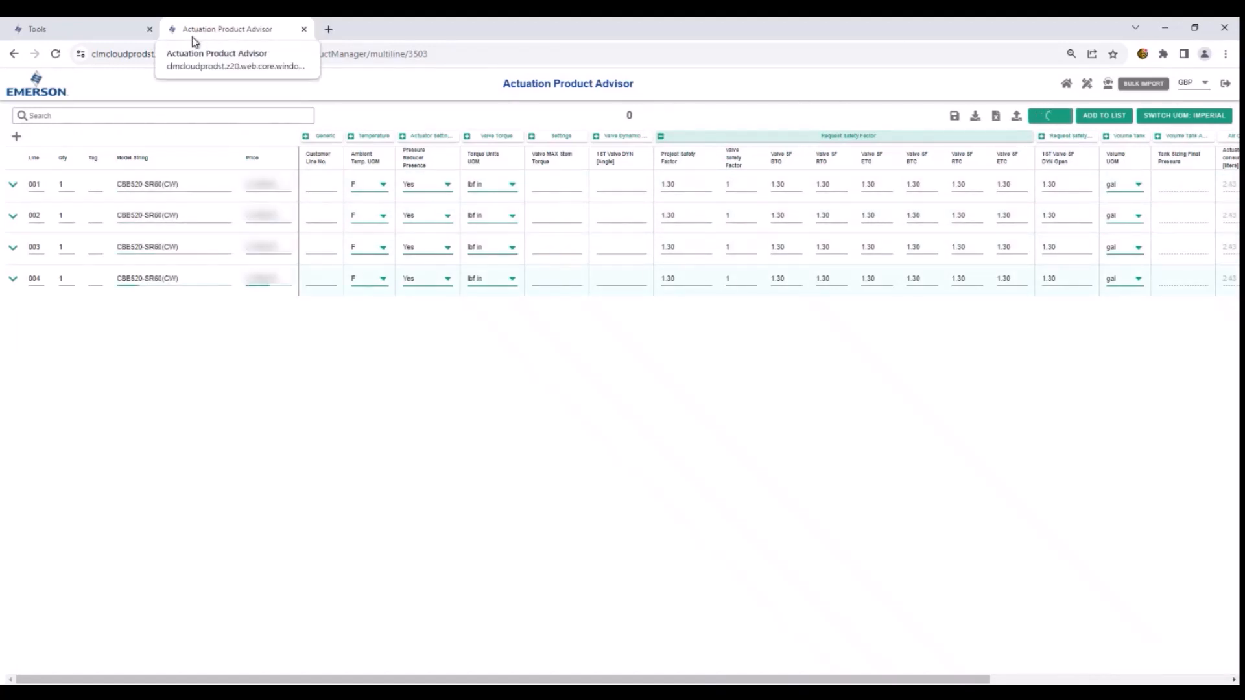
- Set the project safety factor of line 001 to 1.40, and size only that line
left_click(13, 186)
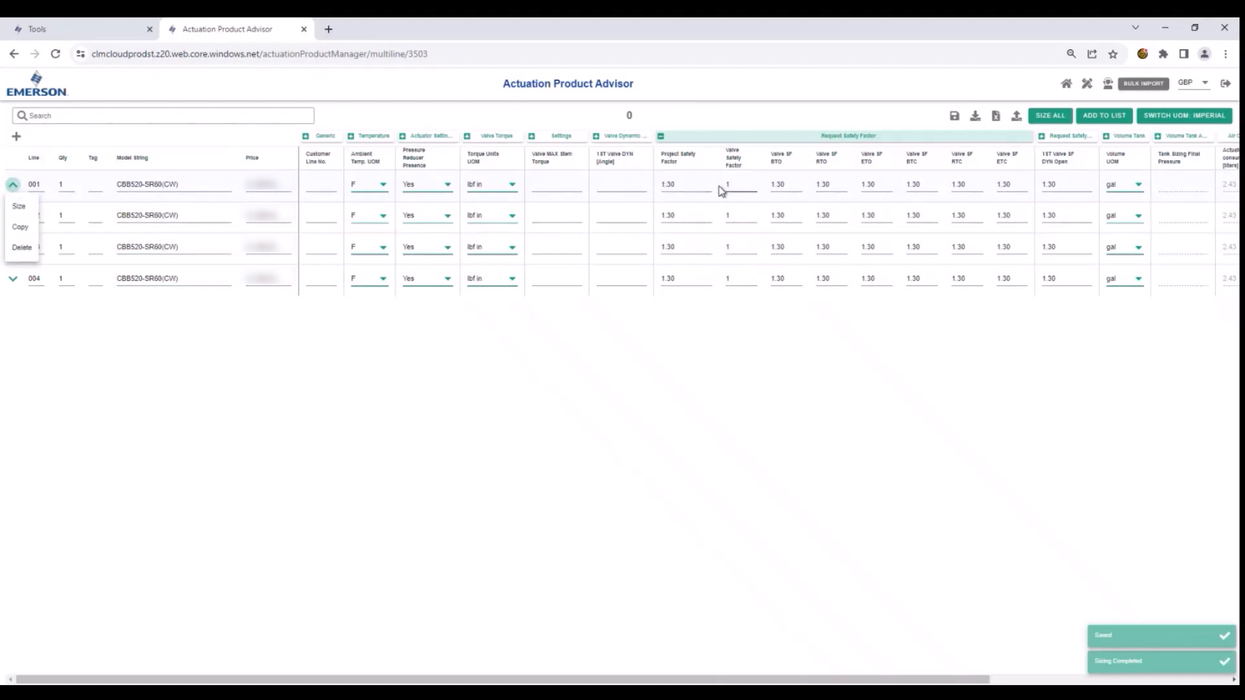
left_click(694, 181)
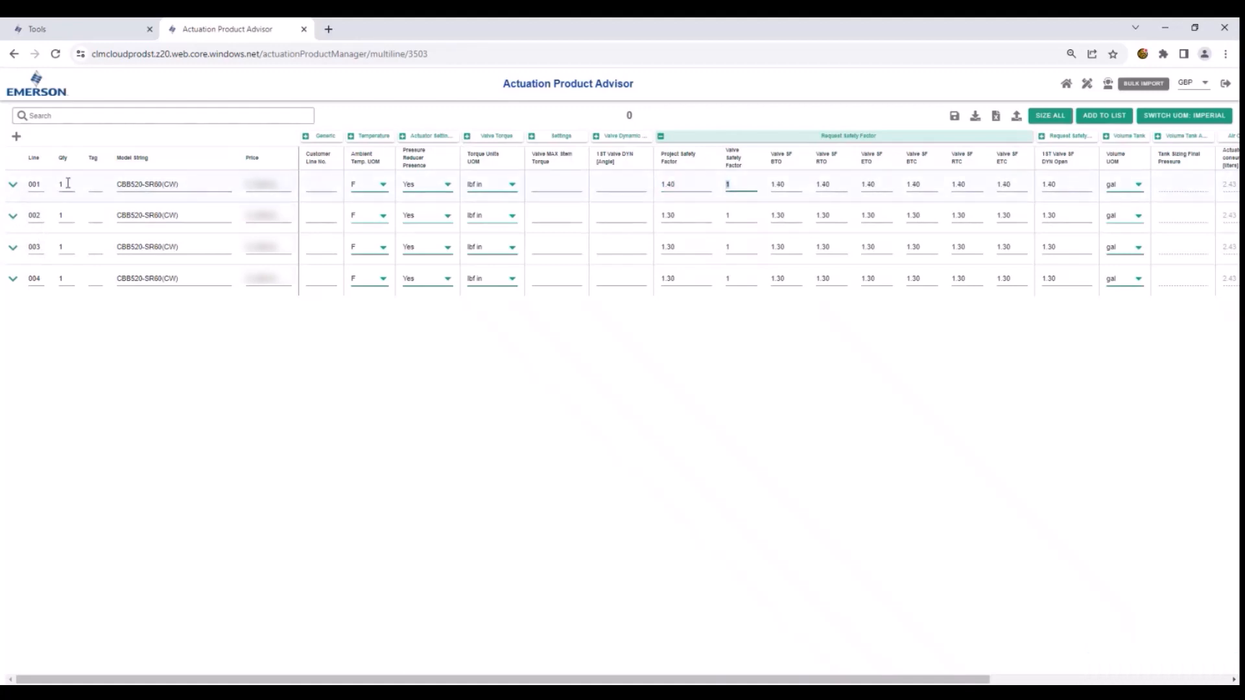
left_click(15, 187)
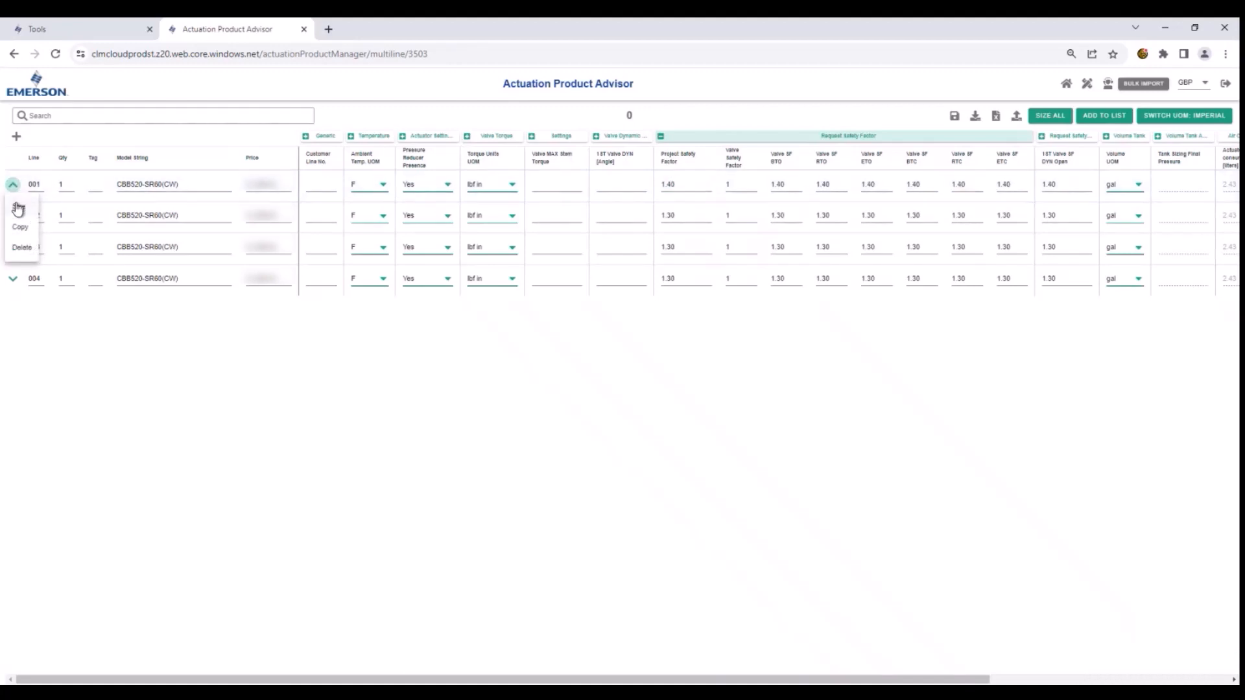
left_click(18, 206)
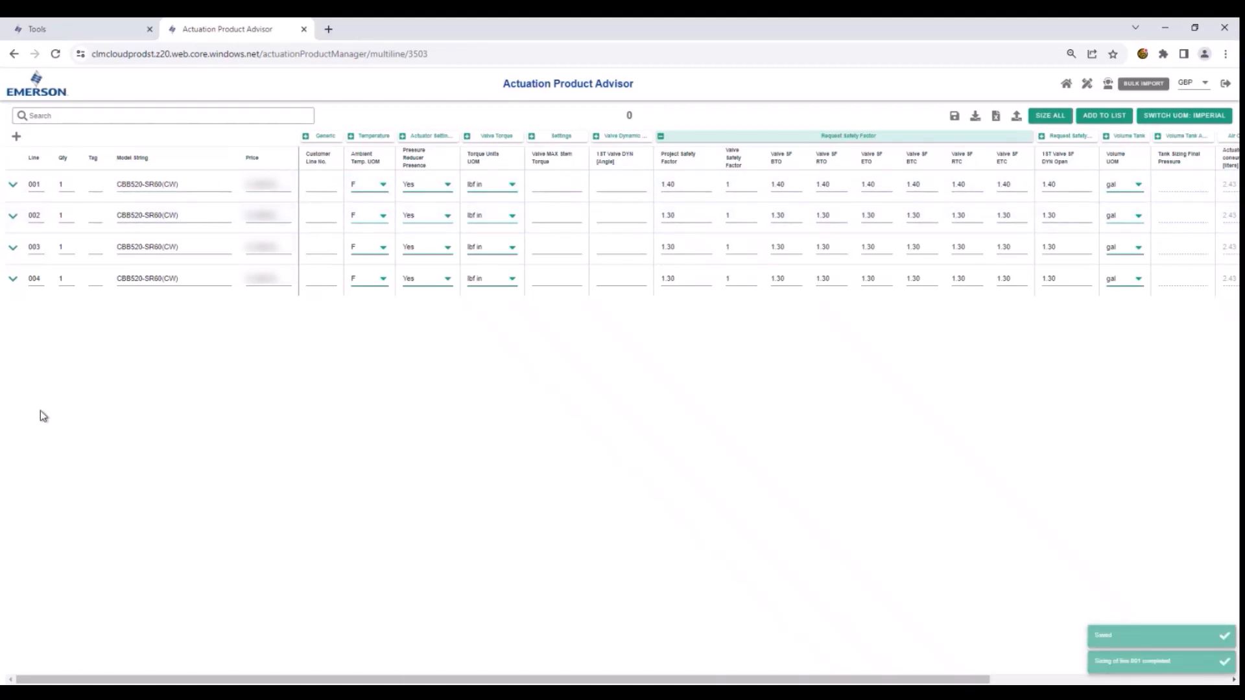
left_click(13, 280)
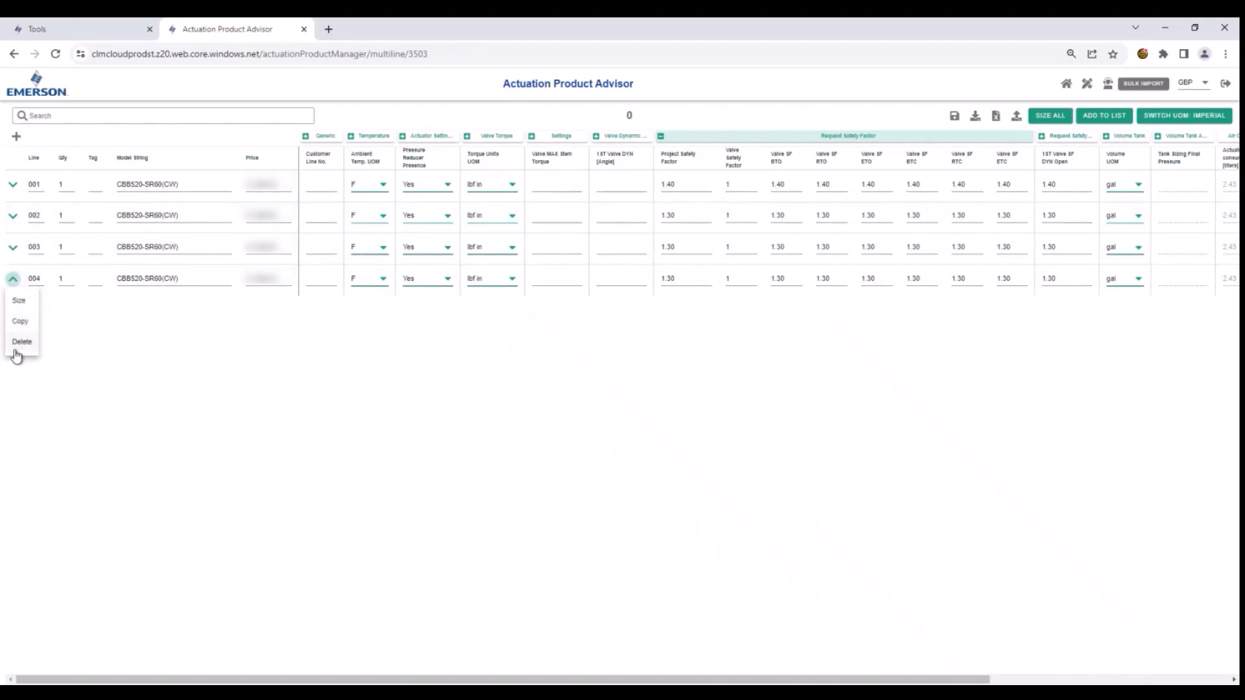
left_click(556, 444)
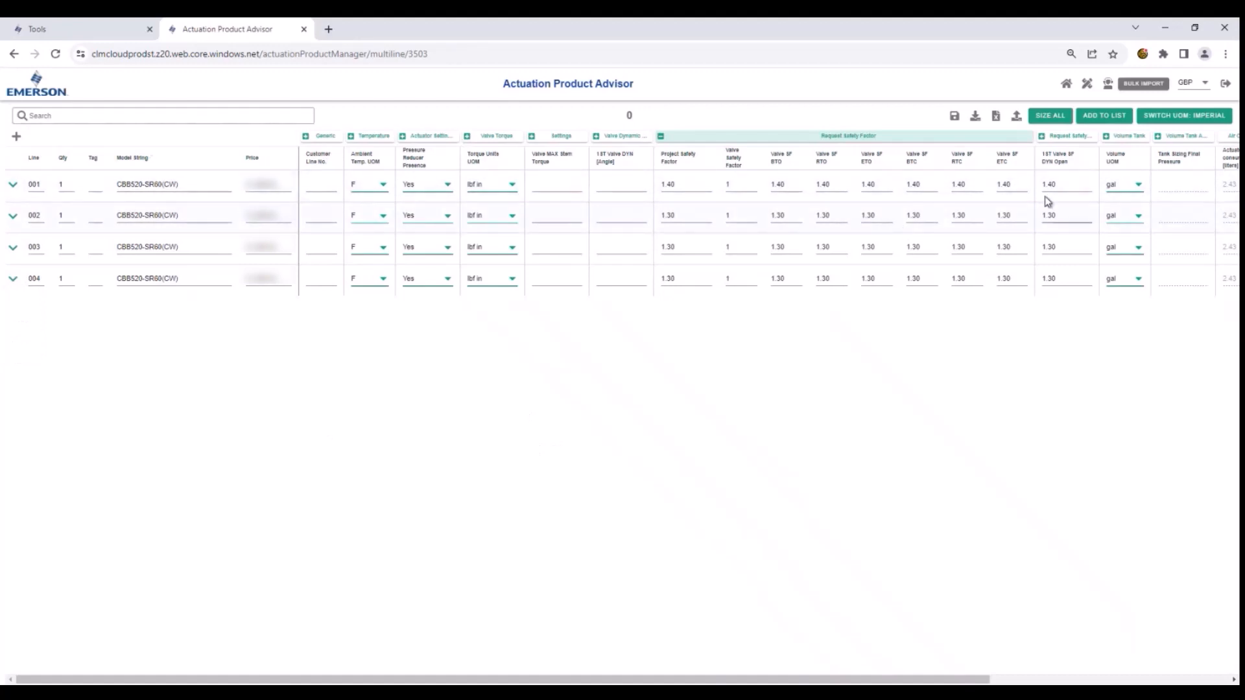
- Export the sizing table to a spreadsheet, and open the downloaded file 0_07192023.xlsx in Excel
left_click(975, 116)
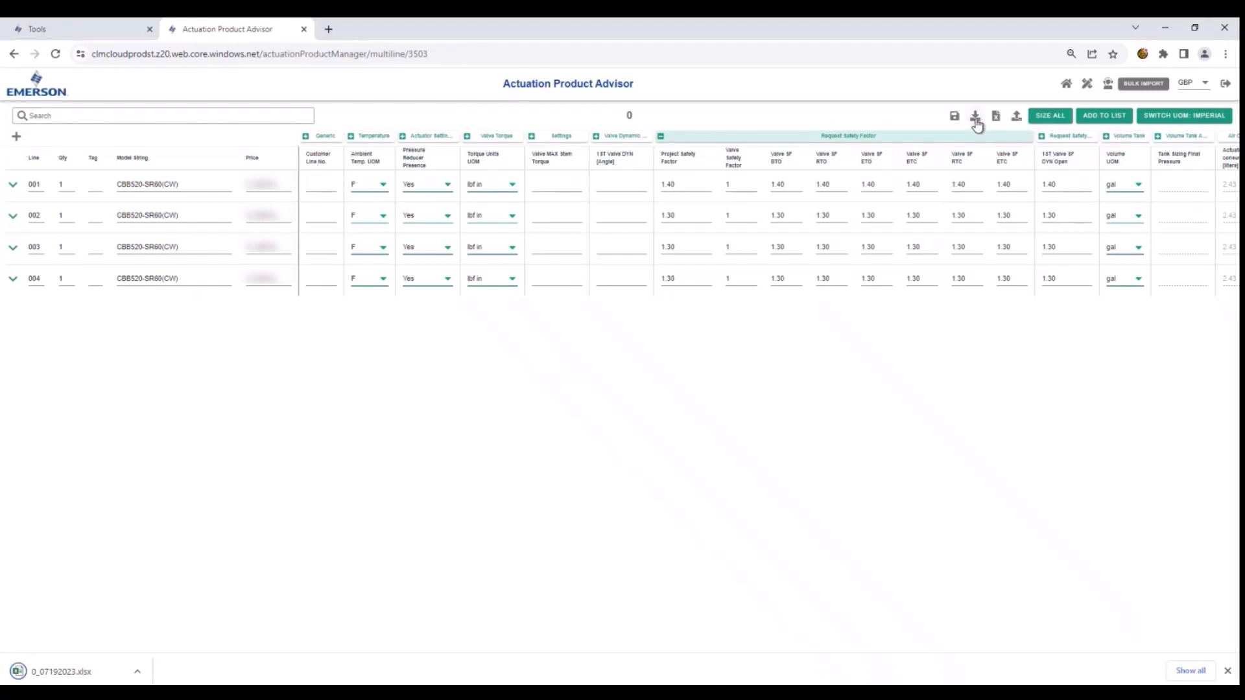
left_click(41, 673)
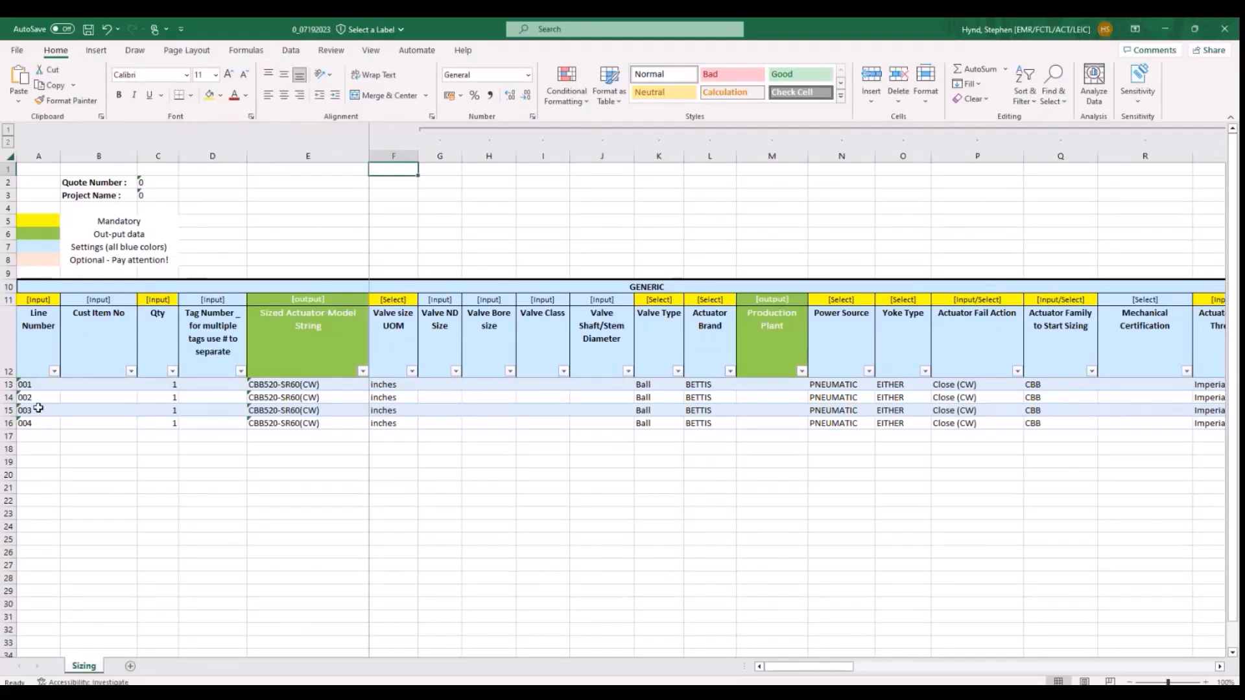
- Examine the Generic columns of the exported lines on the Sizing sheet, including the power source of line 001
key("Right")
key("Right")
key("Right")
key("Right")
key("Right")
key("Right")
key("Right")
key("Right")
key("Right")
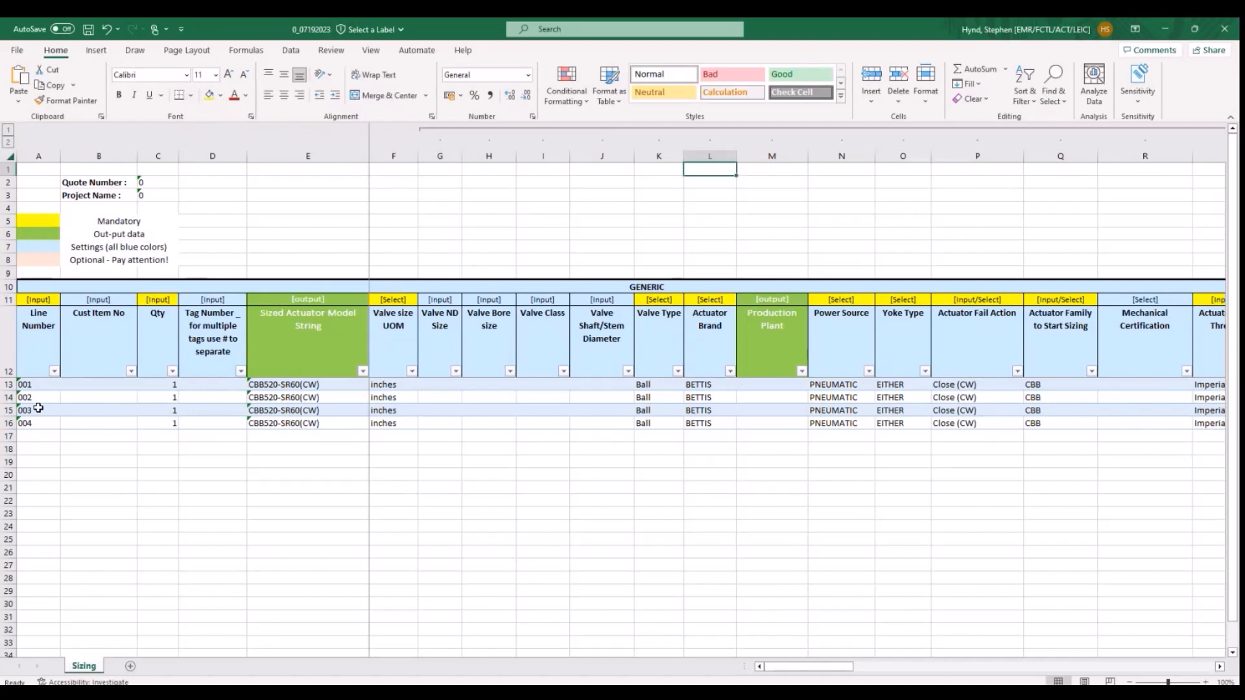
key("Right")
key("Right")
key("Right")
key("Right")
key("Right")
key("Right")
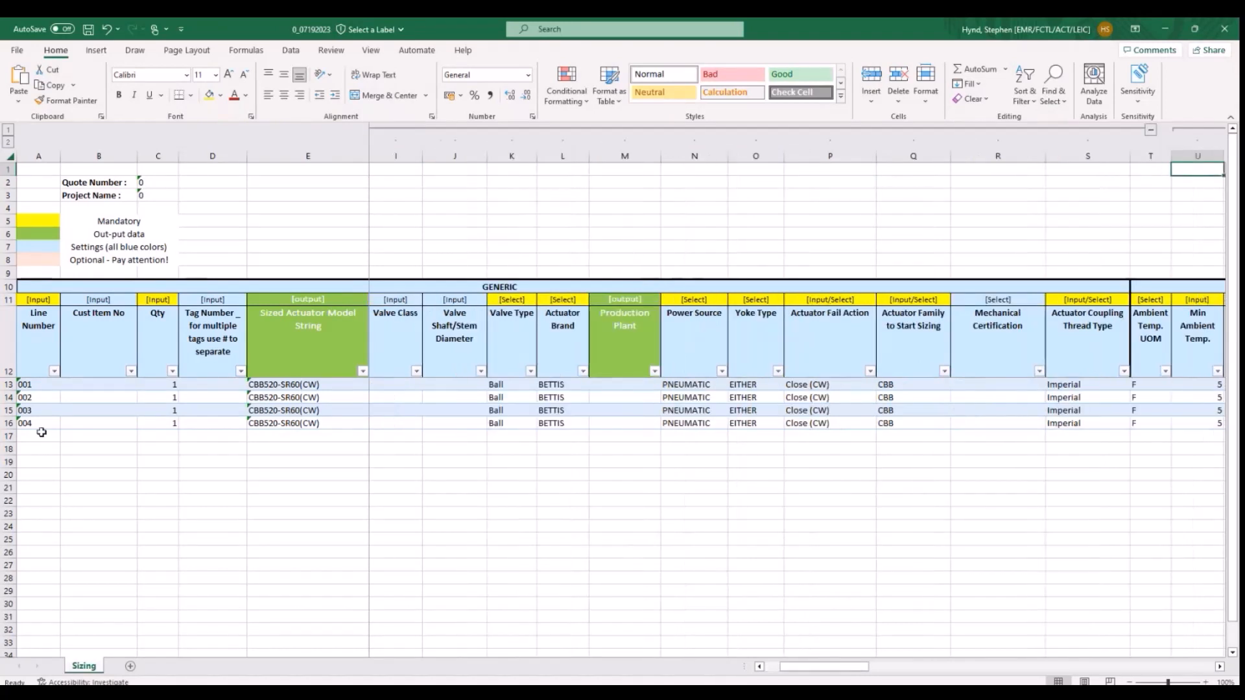
left_click(679, 385)
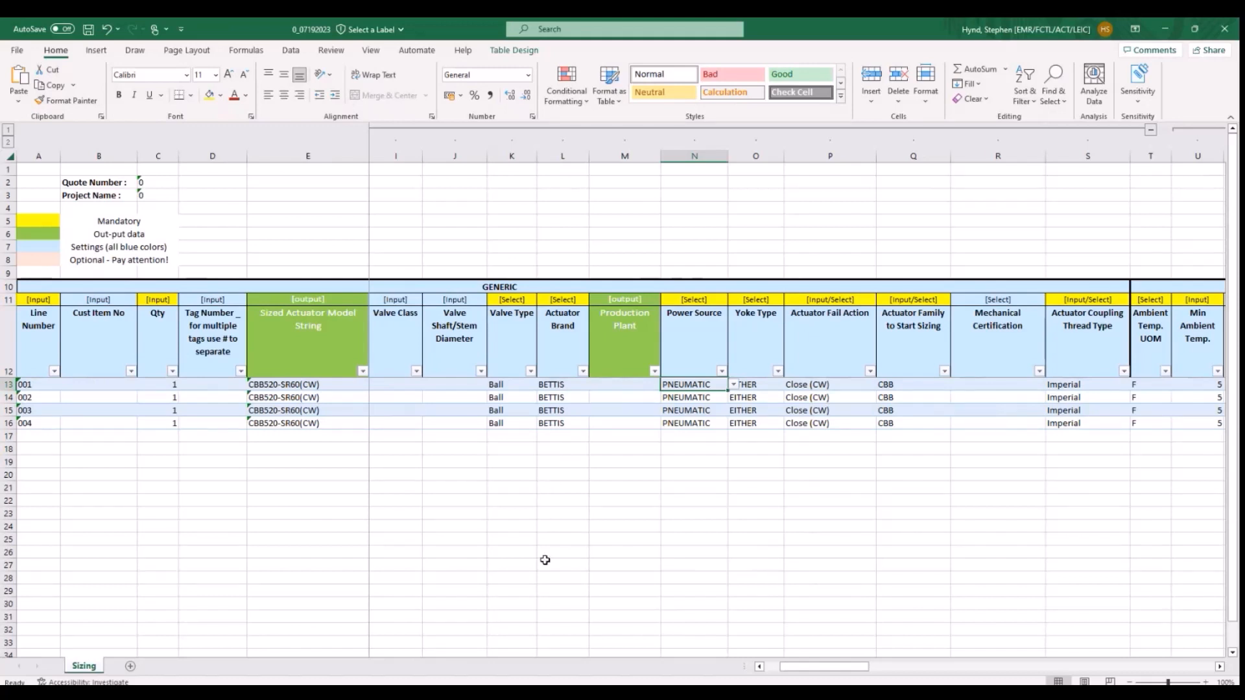
- Copy the actuator brand BETTIS from line 001 to lines 002 through 004
left_click(555, 385)
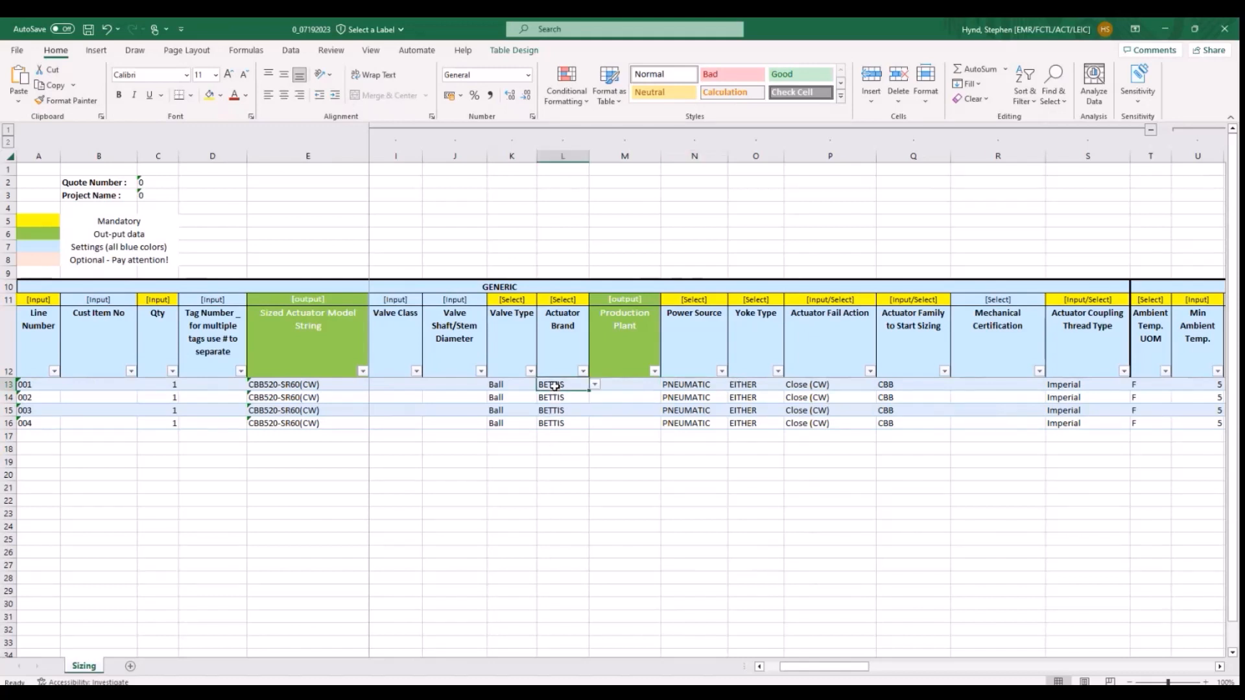
right_click(555, 385)
left_click(579, 327)
left_click_drag(553, 397, 555, 425)
right_click(555, 425)
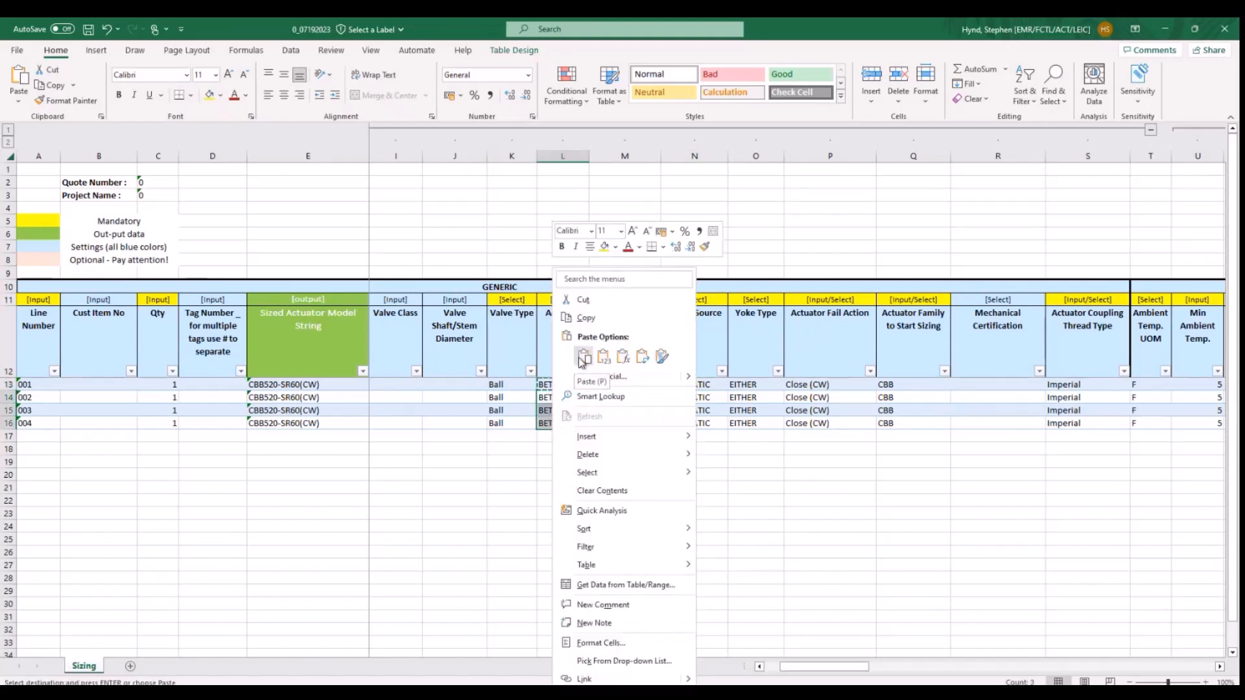
left_click(583, 359)
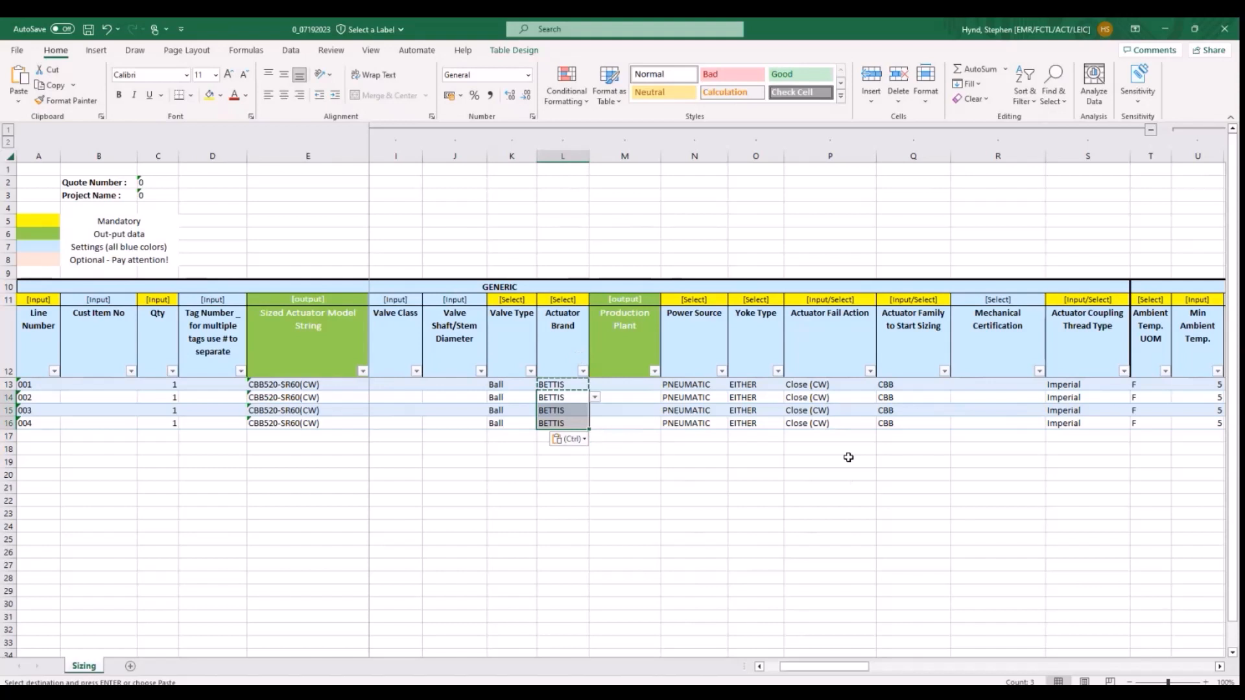
- Examine the remaining column groups of the exported lines, from Temperature and Actuator Setting Pressure through Sizing Options
left_click(966, 422)
key("Right")
key("Right")
key("Right")
key("Right")
key("Right")
key("Right")
key("Right")
key("Right")
key("Right")
key("Right")
key("Right")
key("Right")
key("Right")
key("Right")
key("Right")
key("Right")
key("Right")
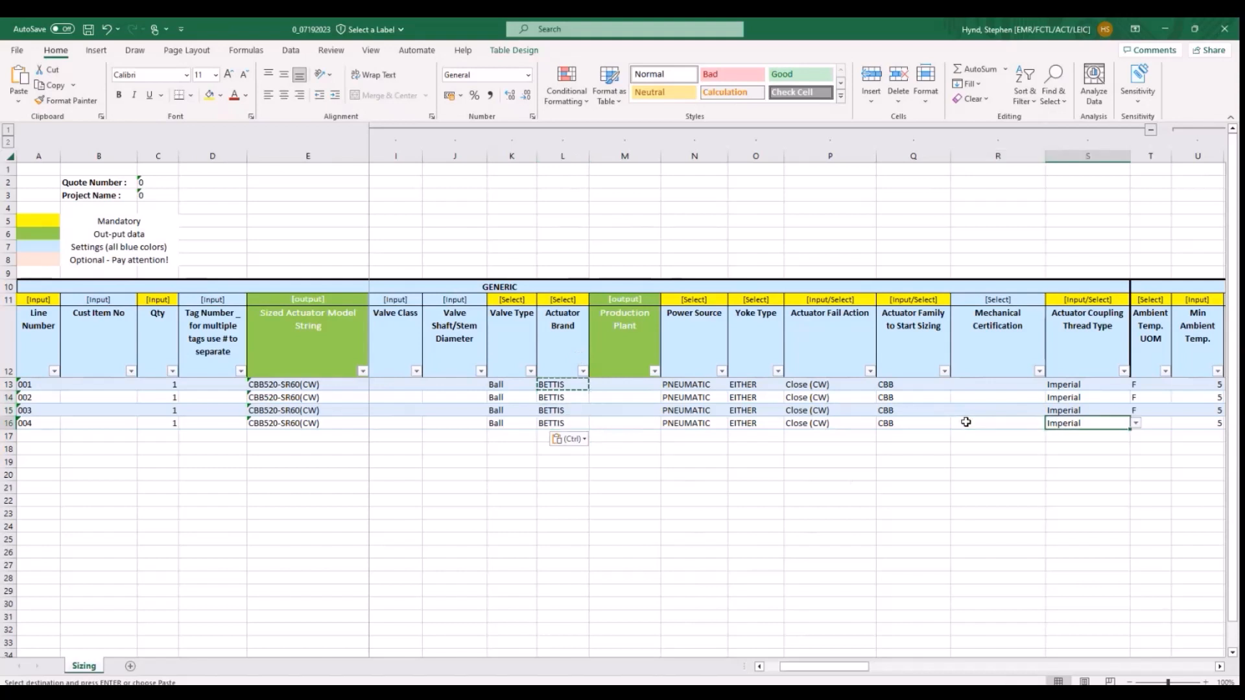
key("Right")
key("Right")
key("Right")
key("Right")
key("Right")
key("Right")
key("Right")
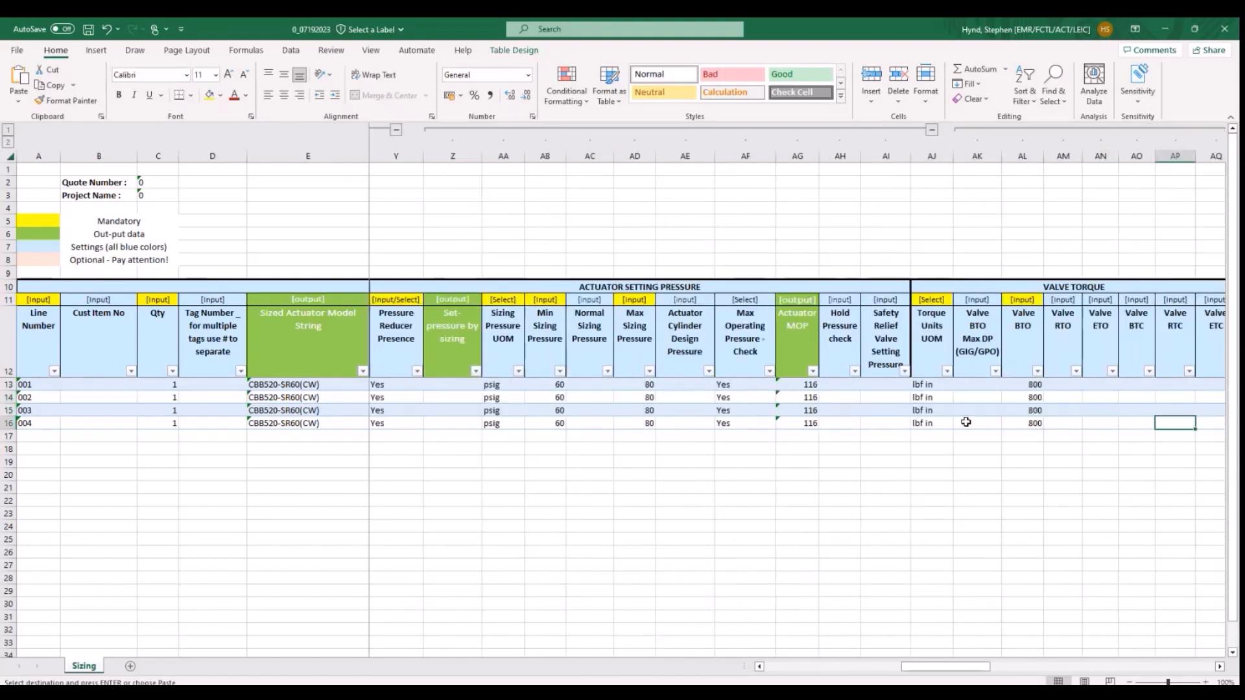
key("Right")
key("Right")
key("Right")
key("Right")
key("Right")
key("Right")
key("Right")
key("Right")
key("Right")
key("Right")
key("Right")
key("Right")
key("Right")
key("Right")
key("Right")
key("Right")
key("Right")
key("Right")
key("Right")
key("Right")
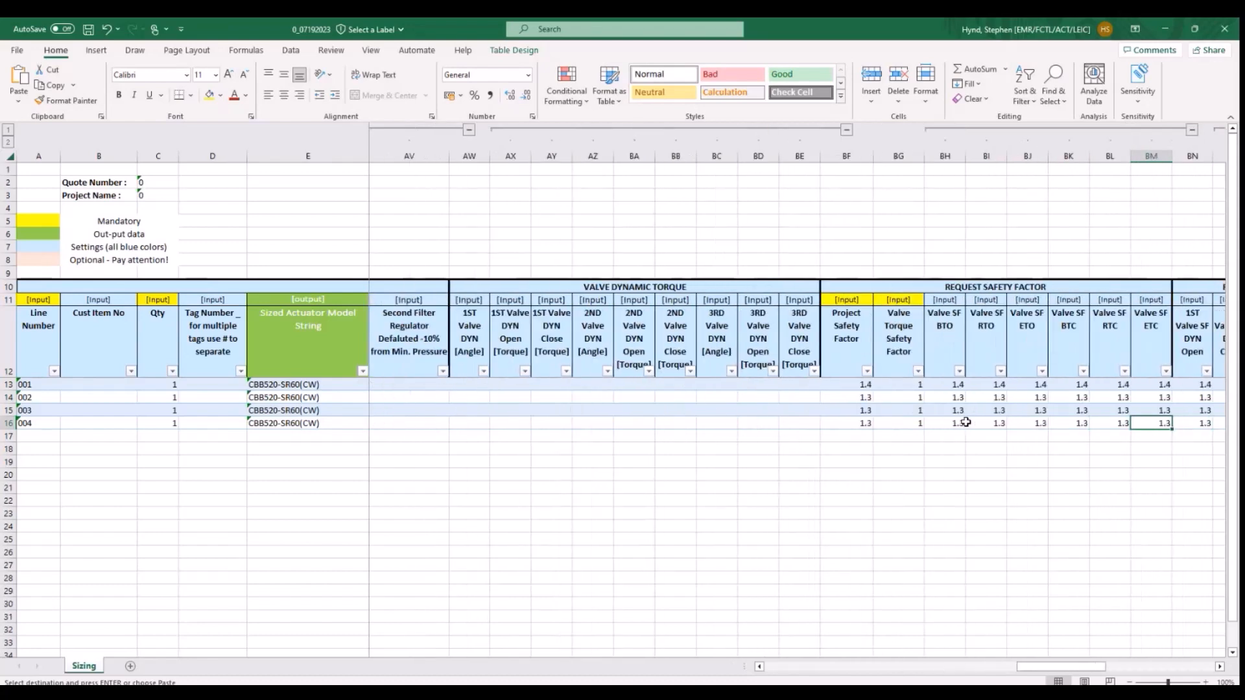
key("Right")
key("Left")
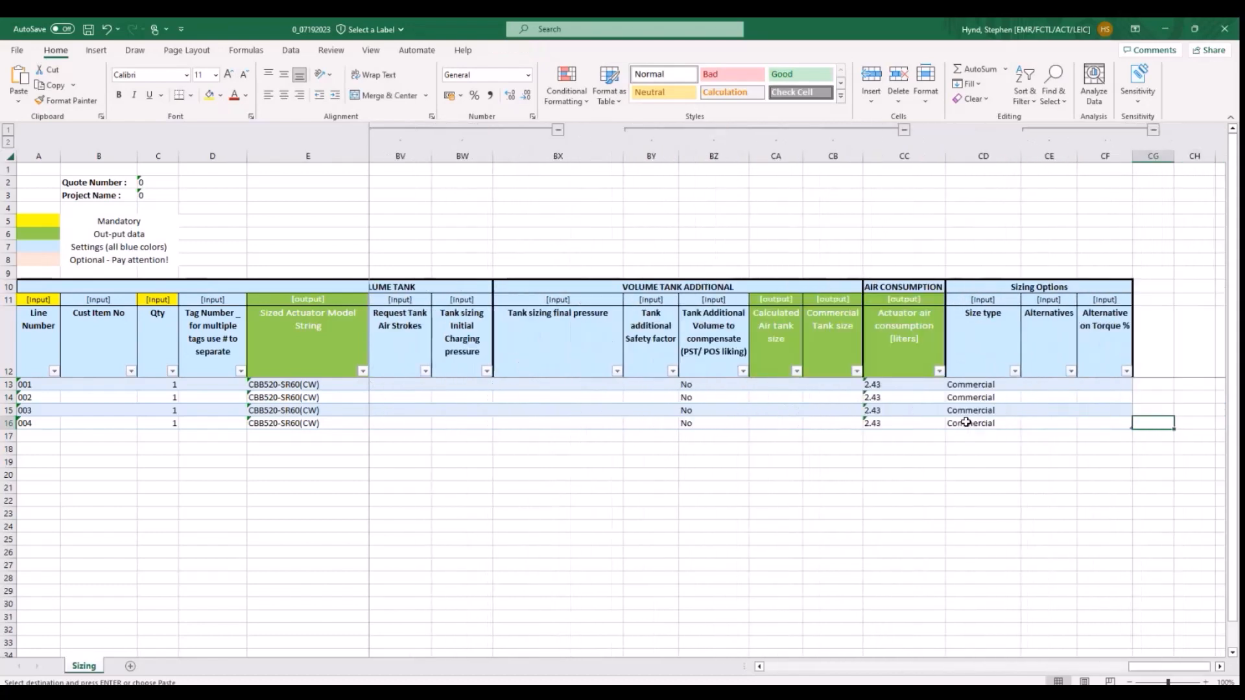
- Collapse the Volume Tank Additional and Volume Tank column groups on the Sizing sheet
key("Left")
key("Left")
key("Left")
key("Left")
key("Left")
key("Left")
key("Left")
key("Left")
key("Left")
key("Left")
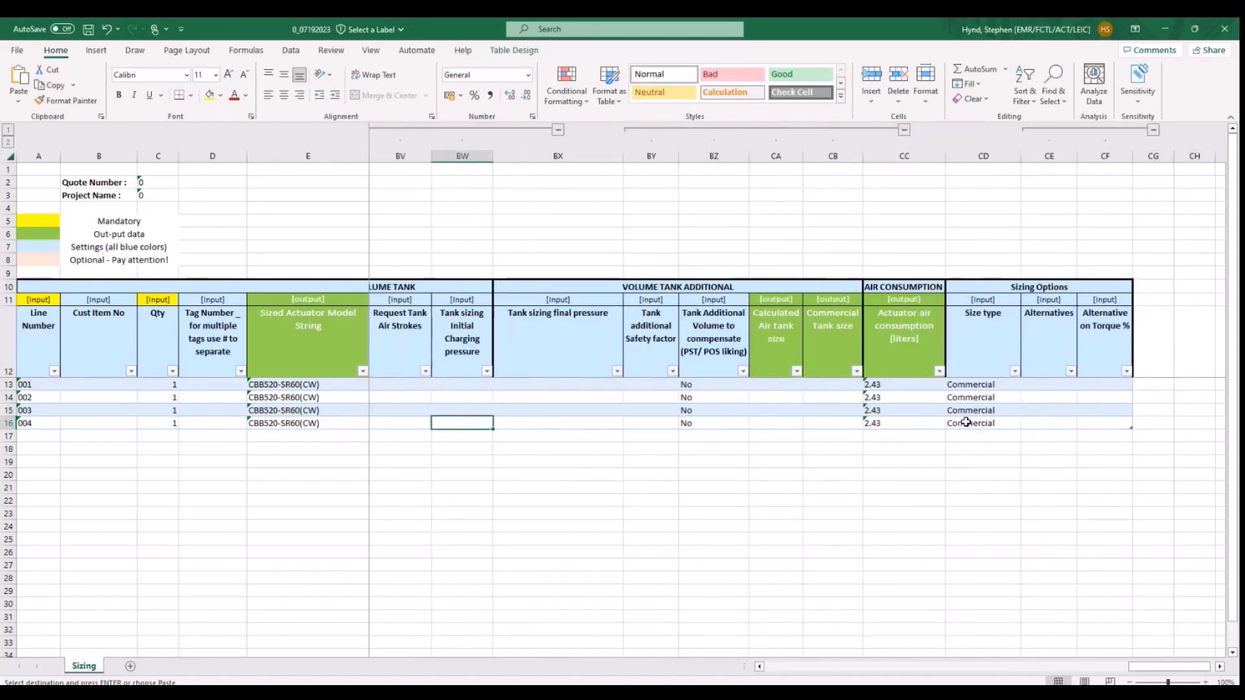
left_click(904, 129)
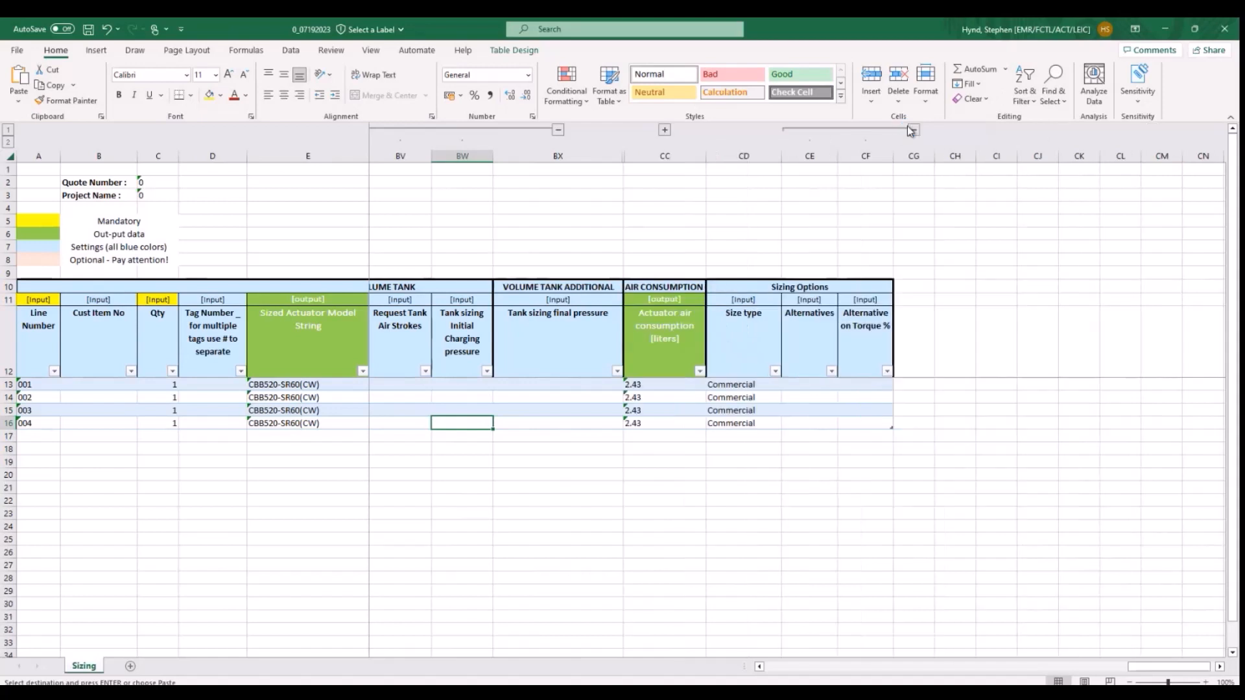
left_click(559, 131)
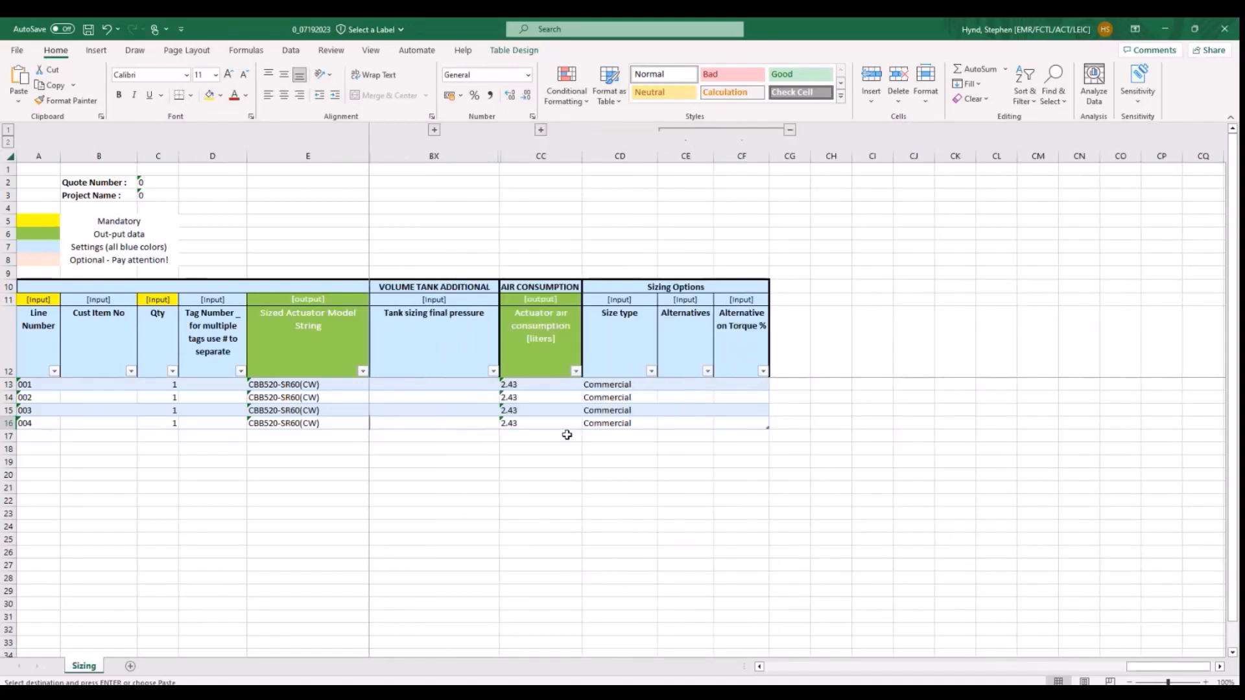
- Review the columns from the request safety factors back to the actuator fail action in the Generic group
scroll(566, 434, "left", 5)
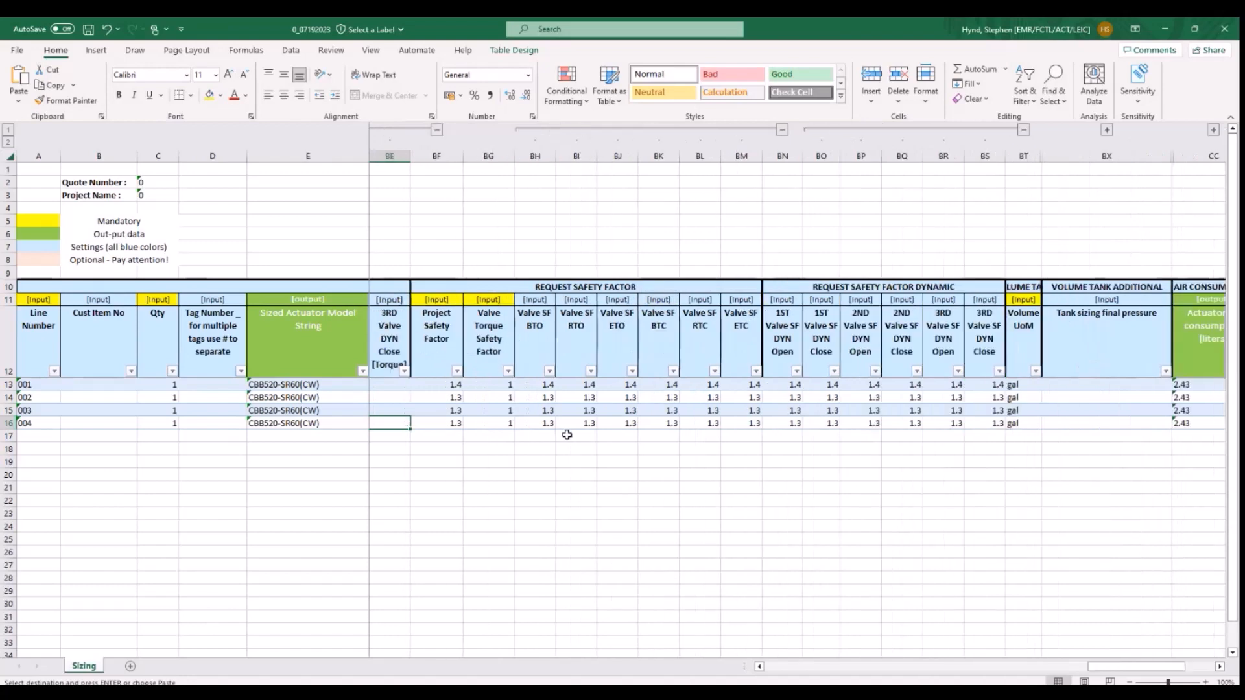
key("Left")
key("Left")
key("Left")
key("Left")
key("Left")
key("Left")
key("Left")
key("Left")
key("Left")
key("Left")
key("Left")
key("Left")
key("Left")
key("Left")
key("Left")
key("Left")
key("Left")
key("Left")
key("Left")
key("Left")
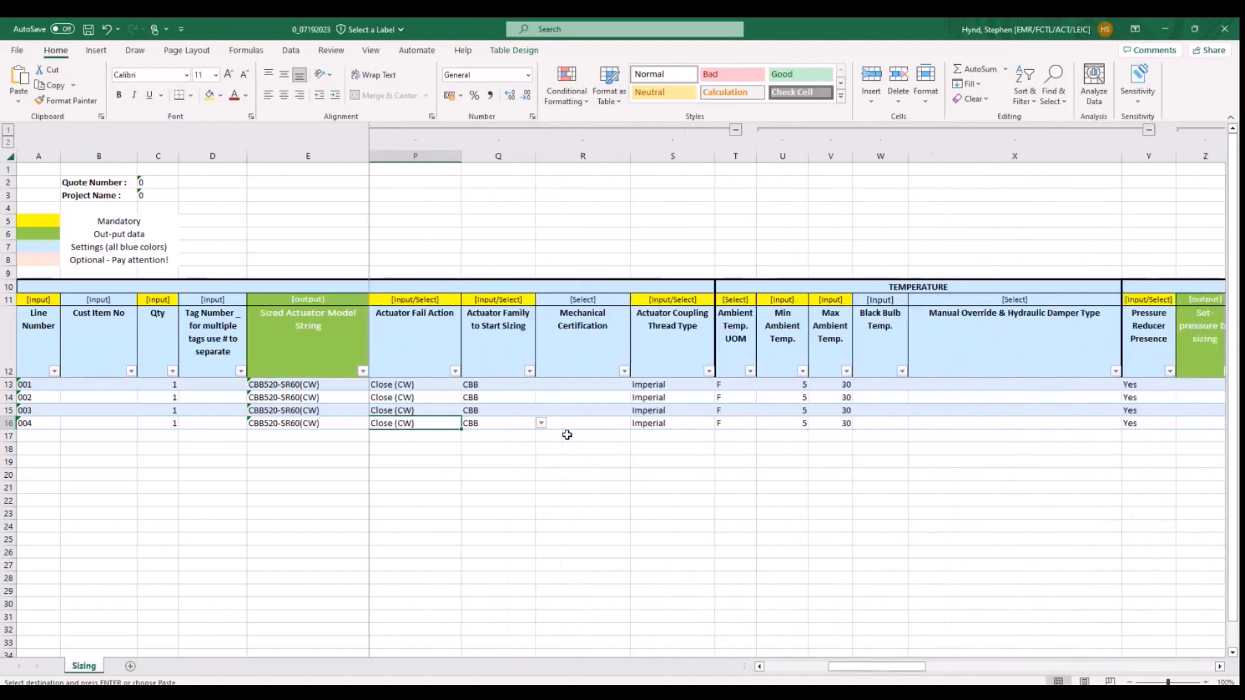
- Review line 004's columns from quantity through the Generic group to the manual override and hydraulic damper type in the Temperature group
key("Left")
key("Left")
key("Left")
key("Left")
key("Left")
key("Left")
key("Left")
key("Left")
key("Left")
key("Left")
key("Left")
key("Left")
key("Left")
key("Left")
key("Left")
key("Right")
key("Right")
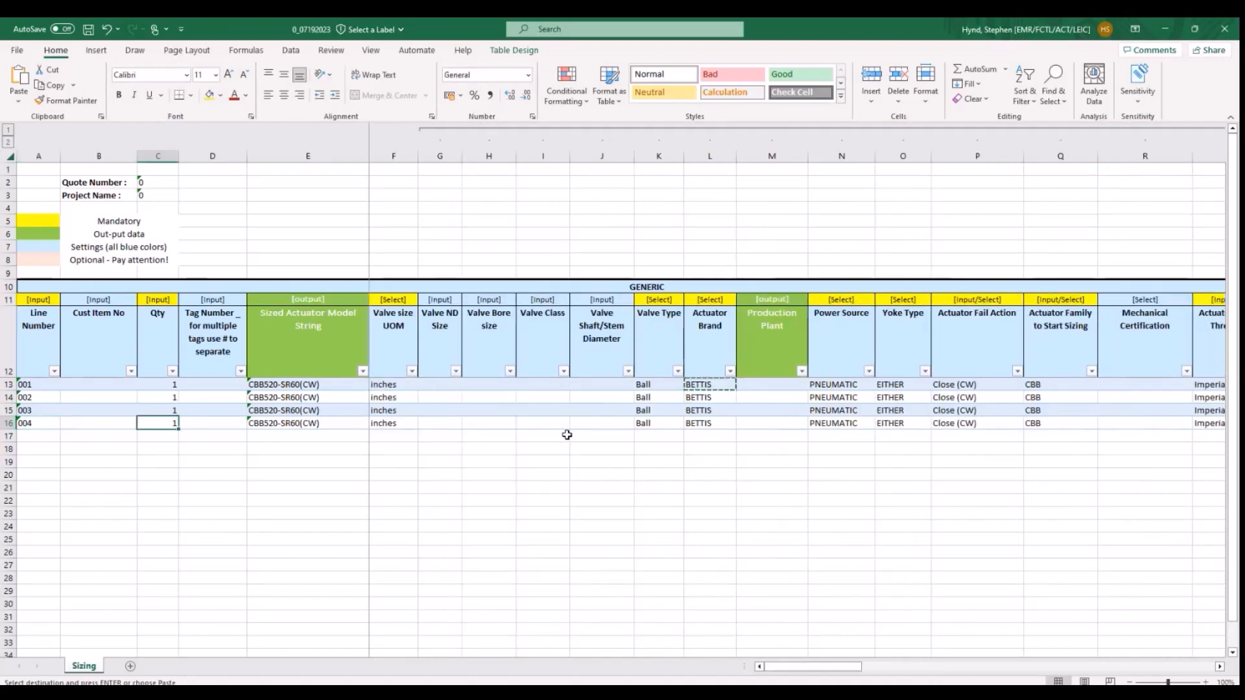
key("Right")
key("Right")
key("Right")
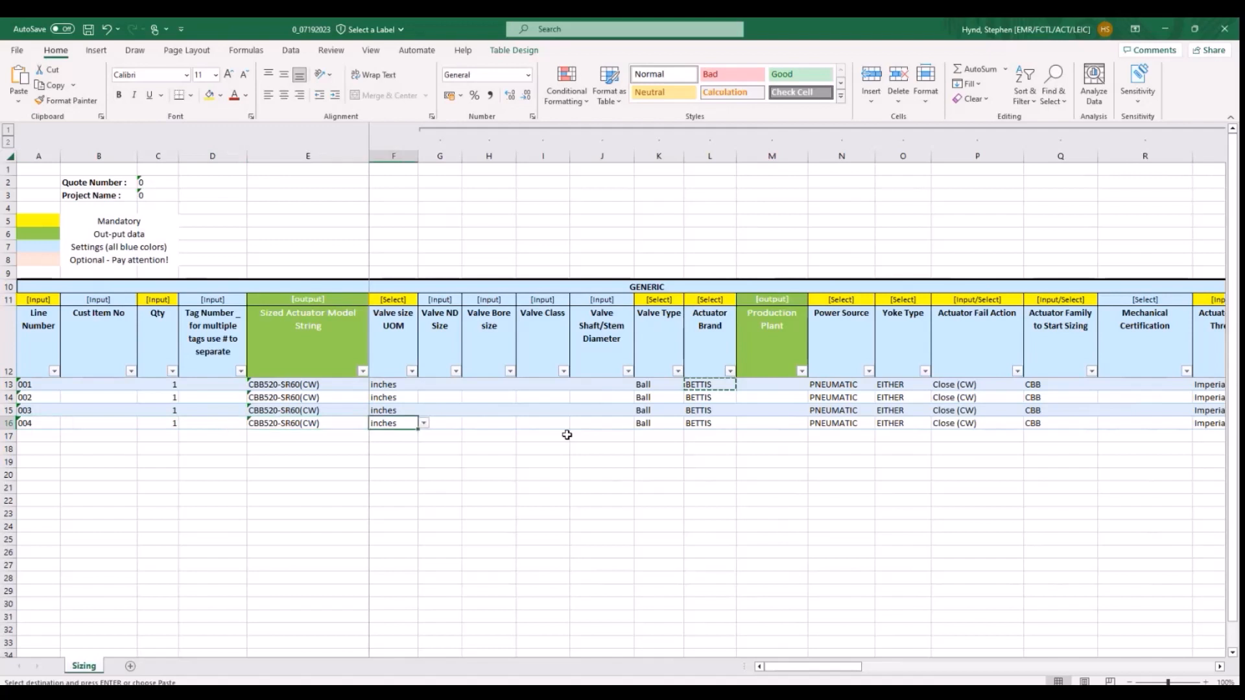
key("Right")
key("Right")
key("Right")
key("Right")
key("Right")
key("Right")
key("Right")
key("Right")
key("Right")
key("Right")
key("Right")
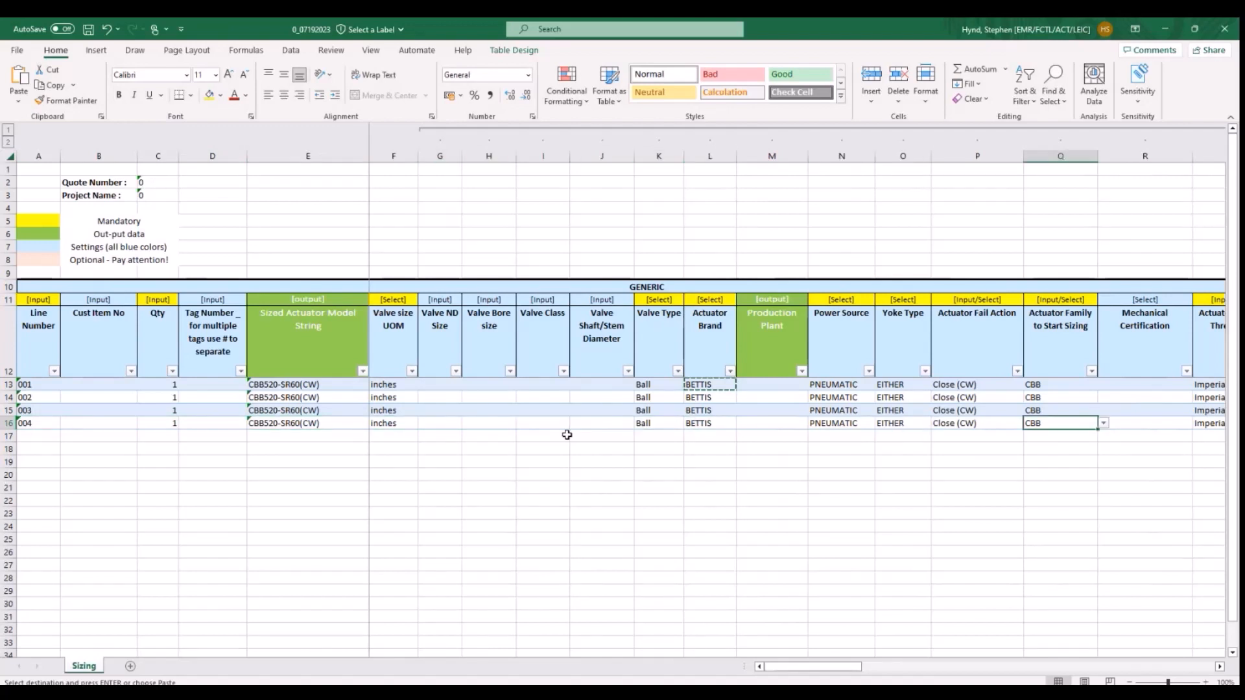
key("Right")
key("Right")
key("Right")
key("Right")
key("Right")
key("Right")
key("Right")
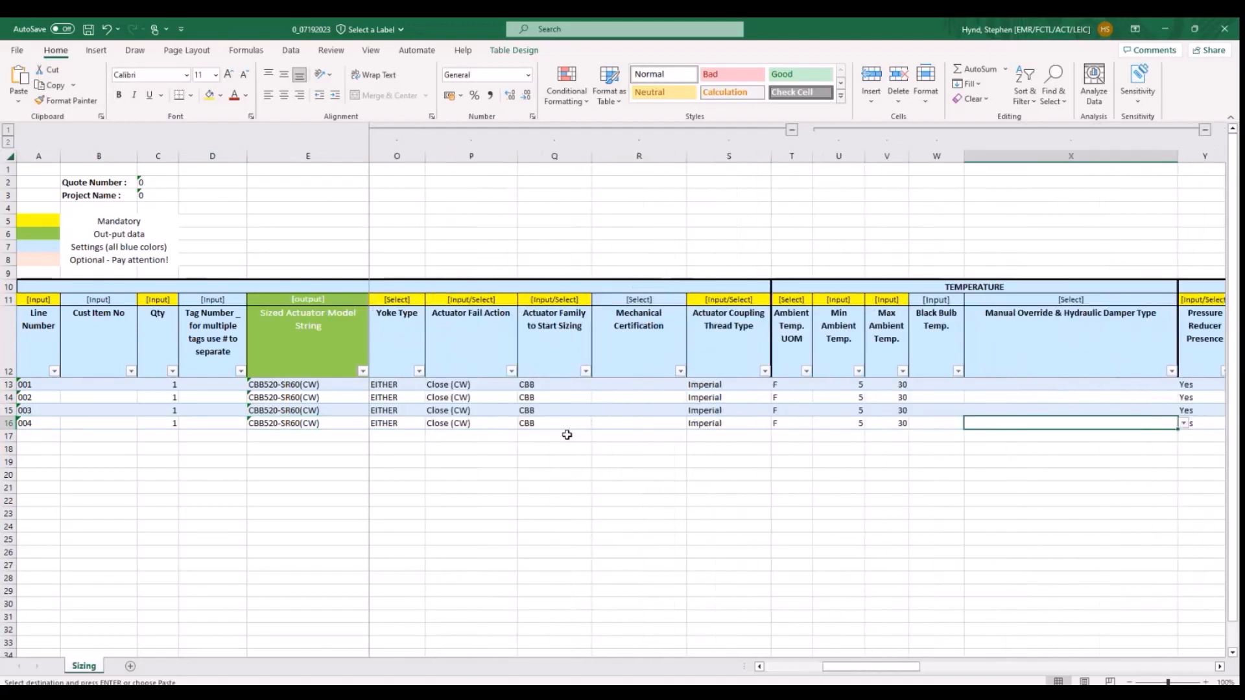
- Save the exported Sizing workbook and close it
left_click(18, 51)
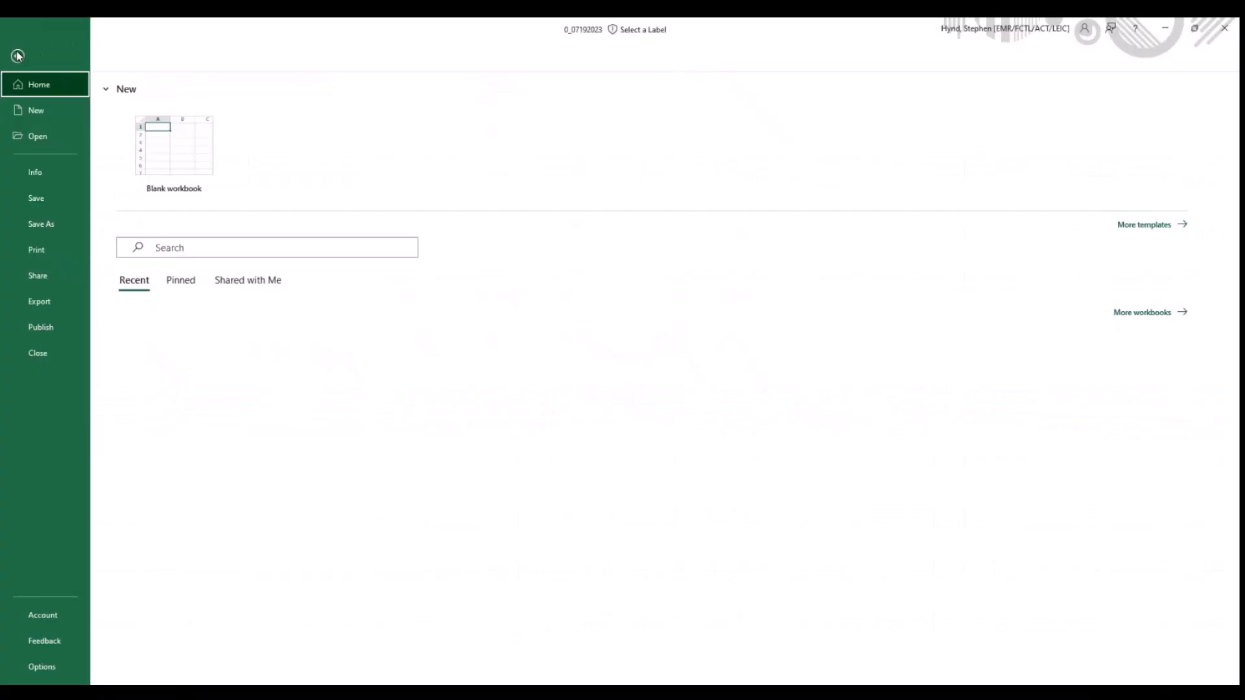
left_click(38, 195)
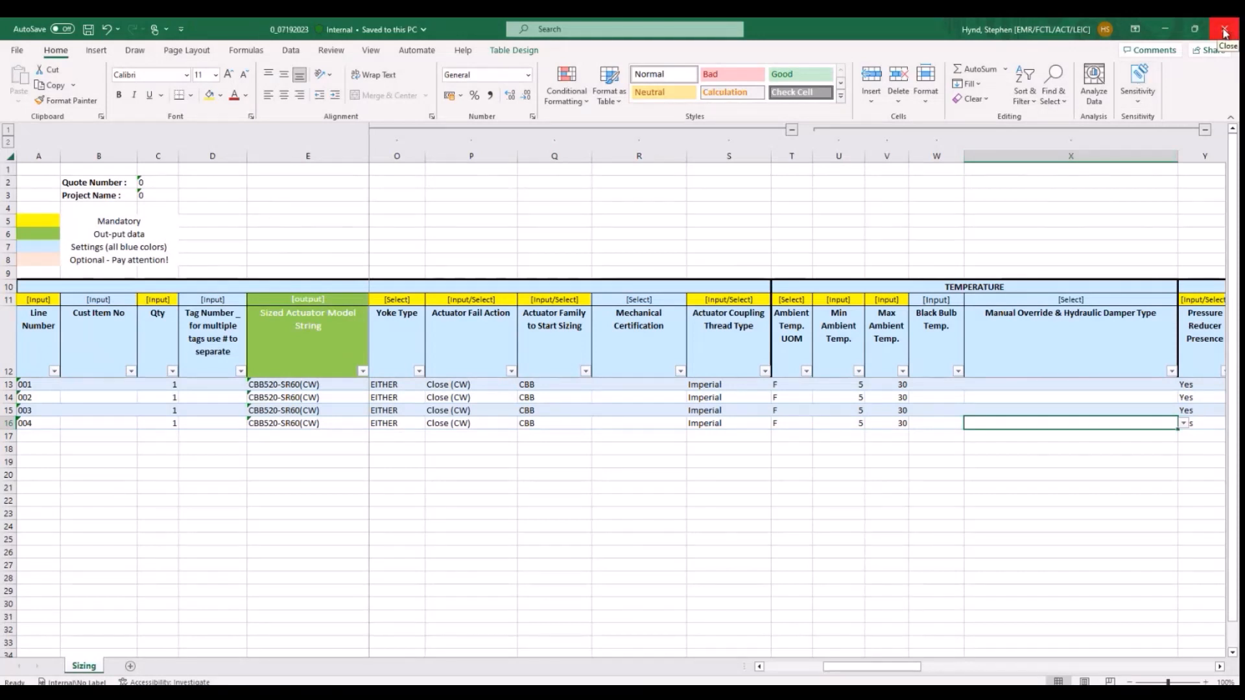
left_click(1224, 32)
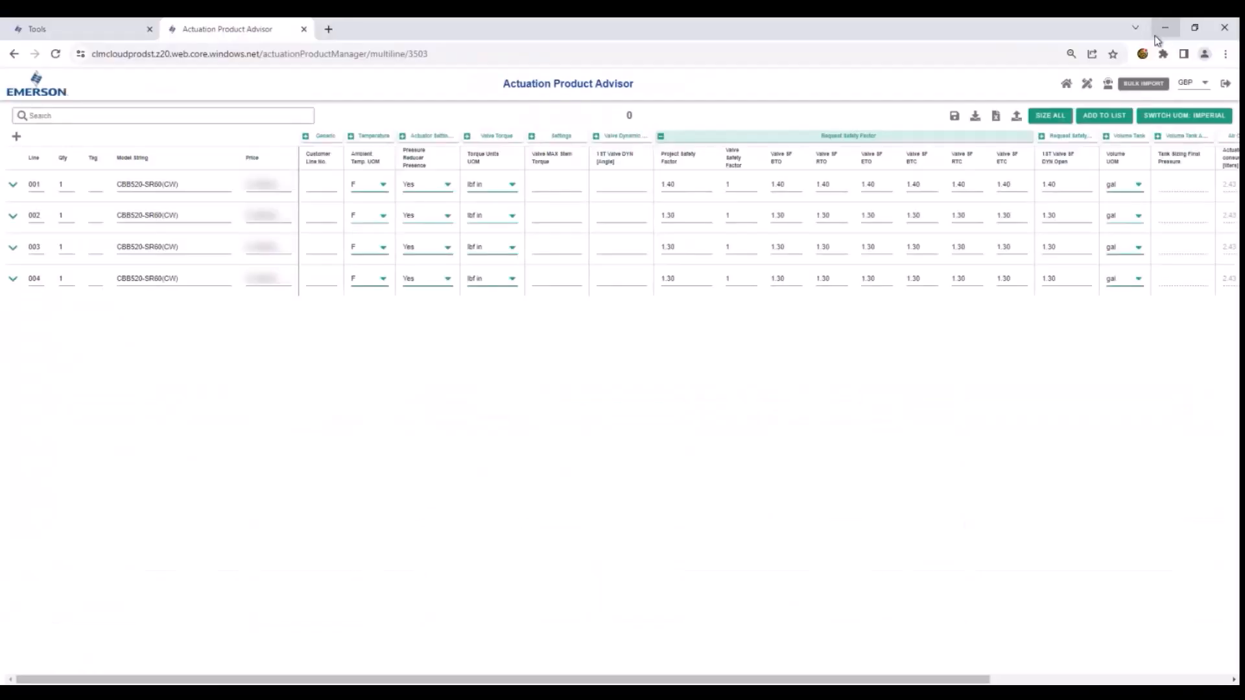
- Import the saved workbook 0_07192023.xlsx into the bulk import table and size all lines
left_click(1015, 118)
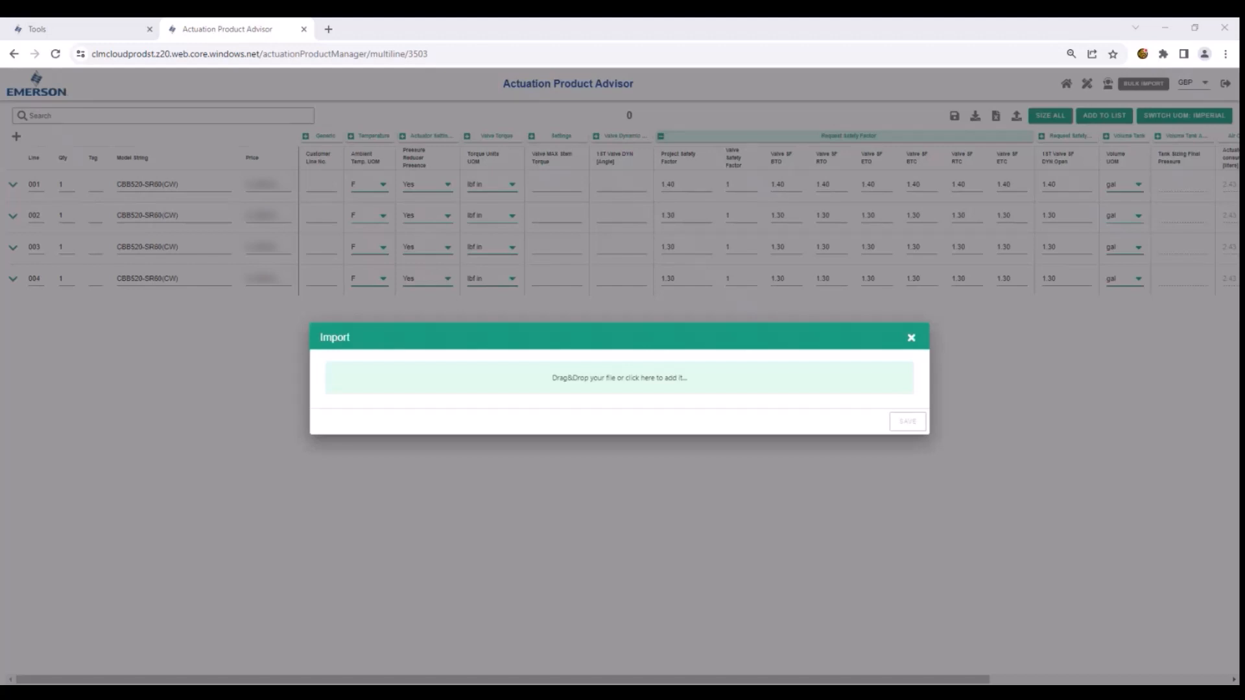
left_click_drag(1135, 235, 589, 385)
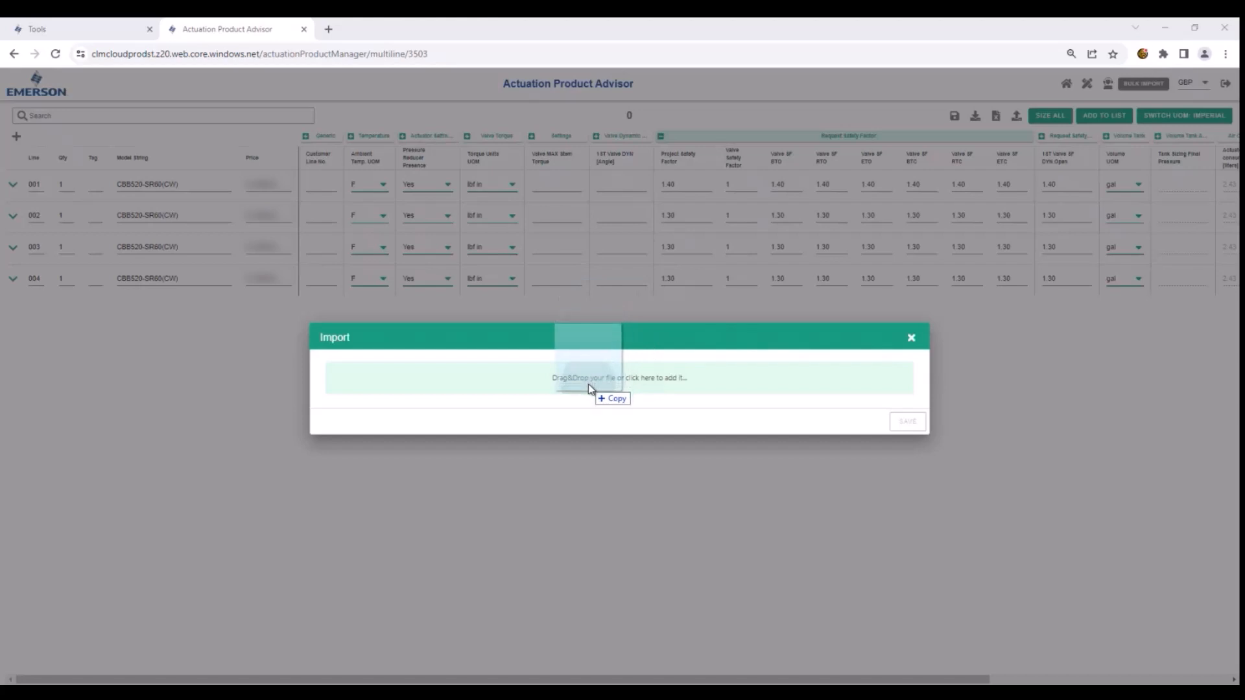
left_click_drag(589, 384, 590, 387)
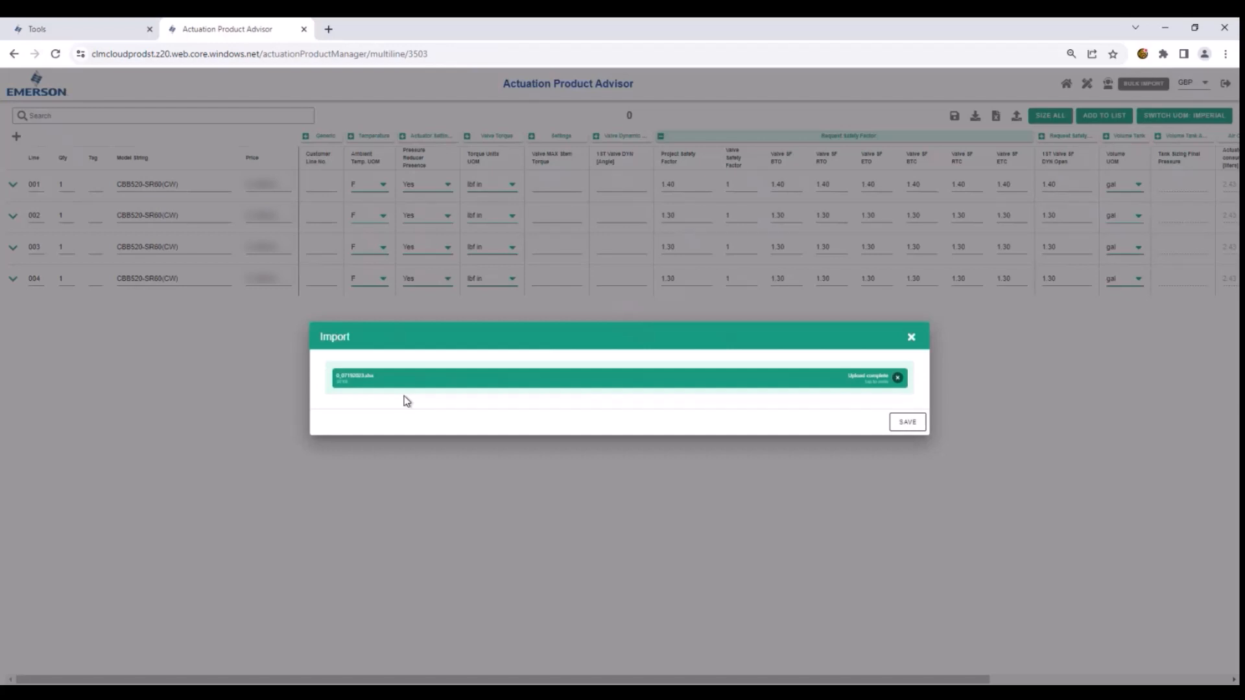
left_click(907, 422)
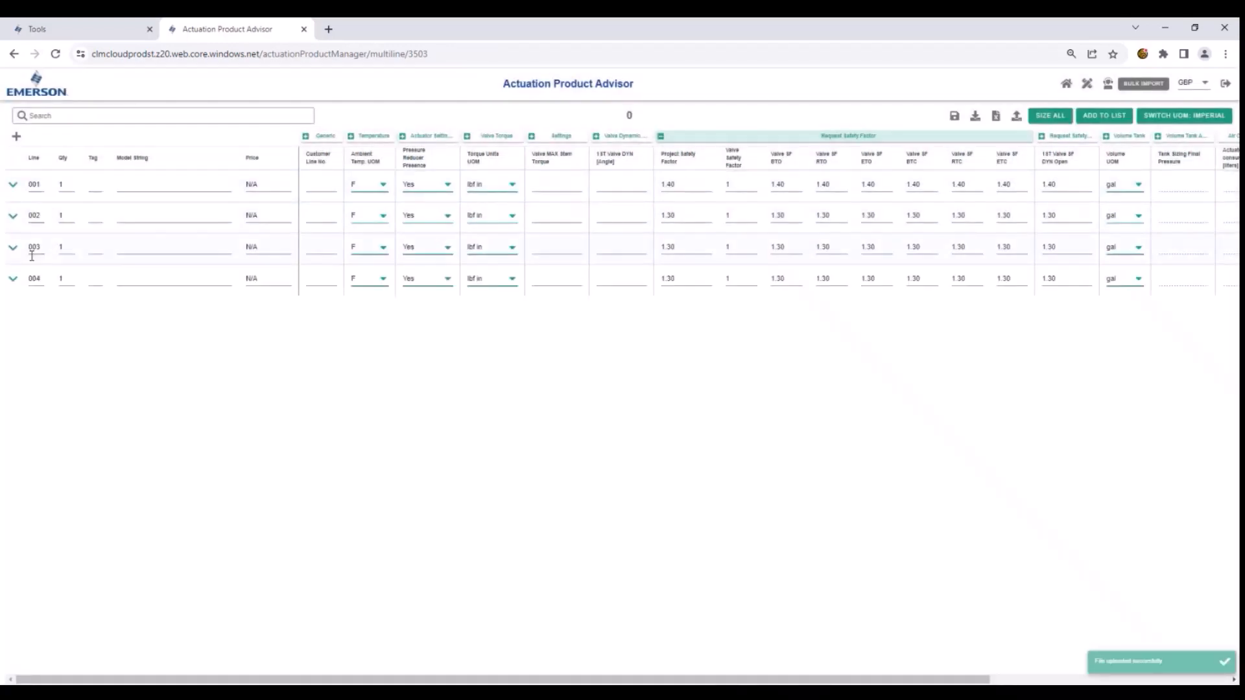
left_click(1068, 126)
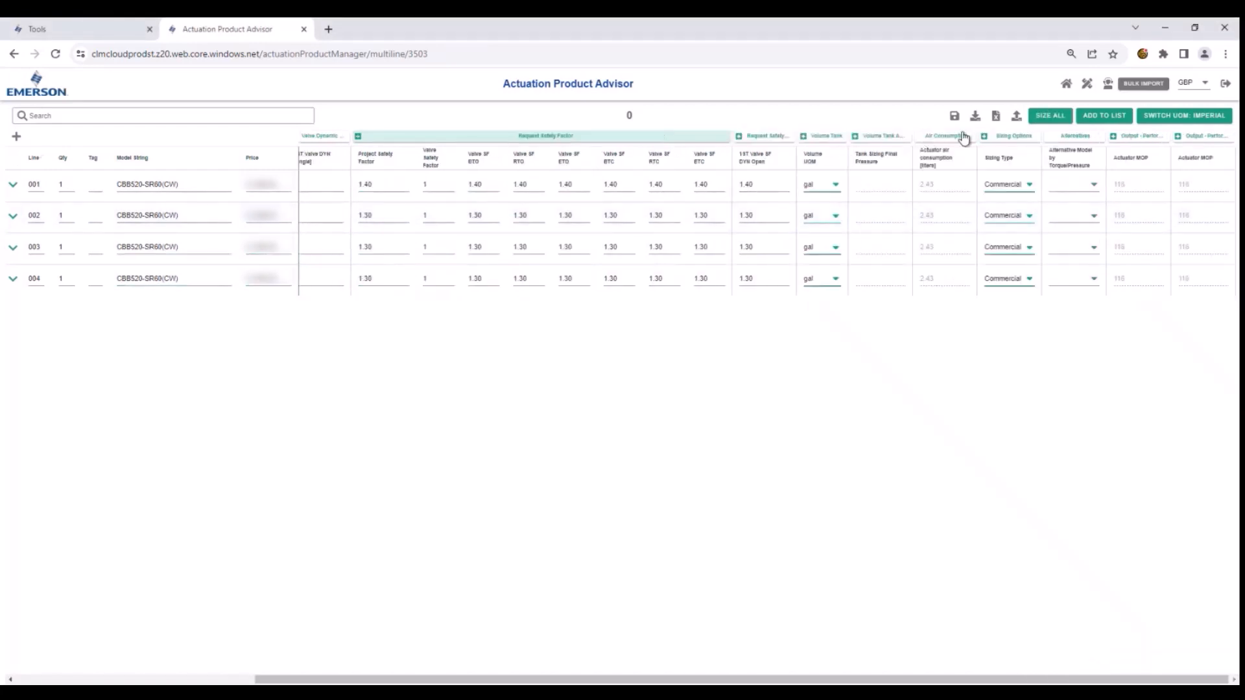
- Download the Torque Summary Report with only Min Sizing Pressure included and open the resulting workbook
left_click(996, 117)
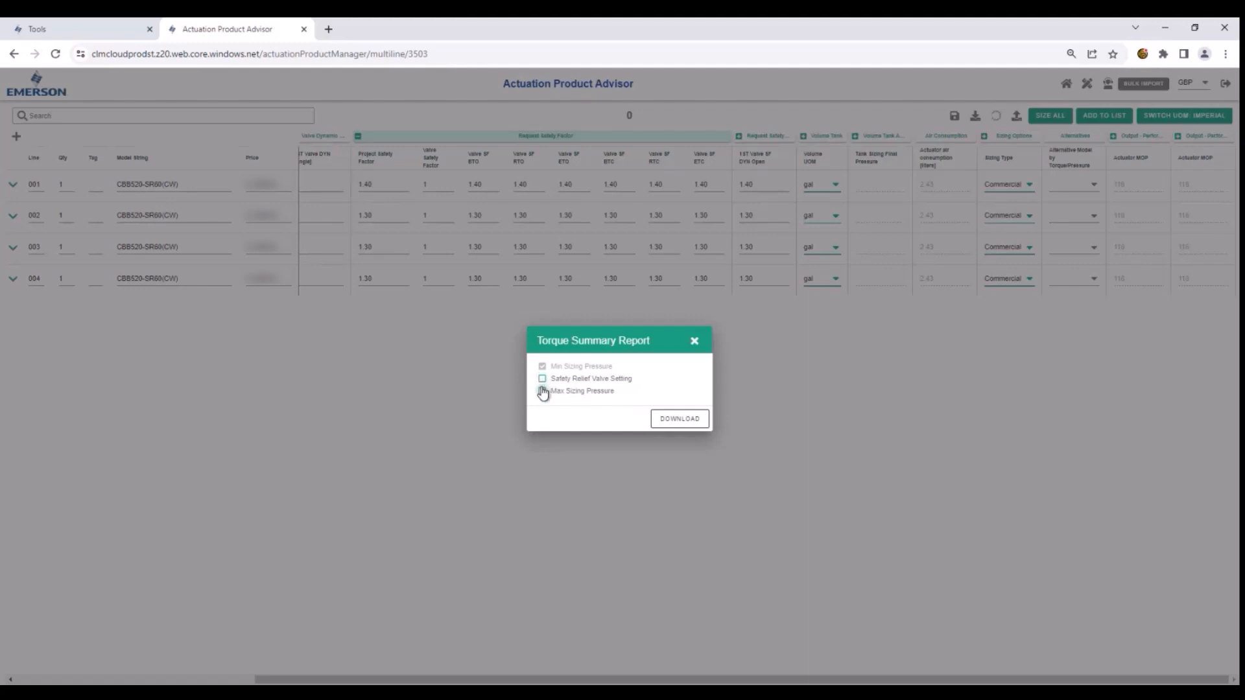
left_click(662, 420)
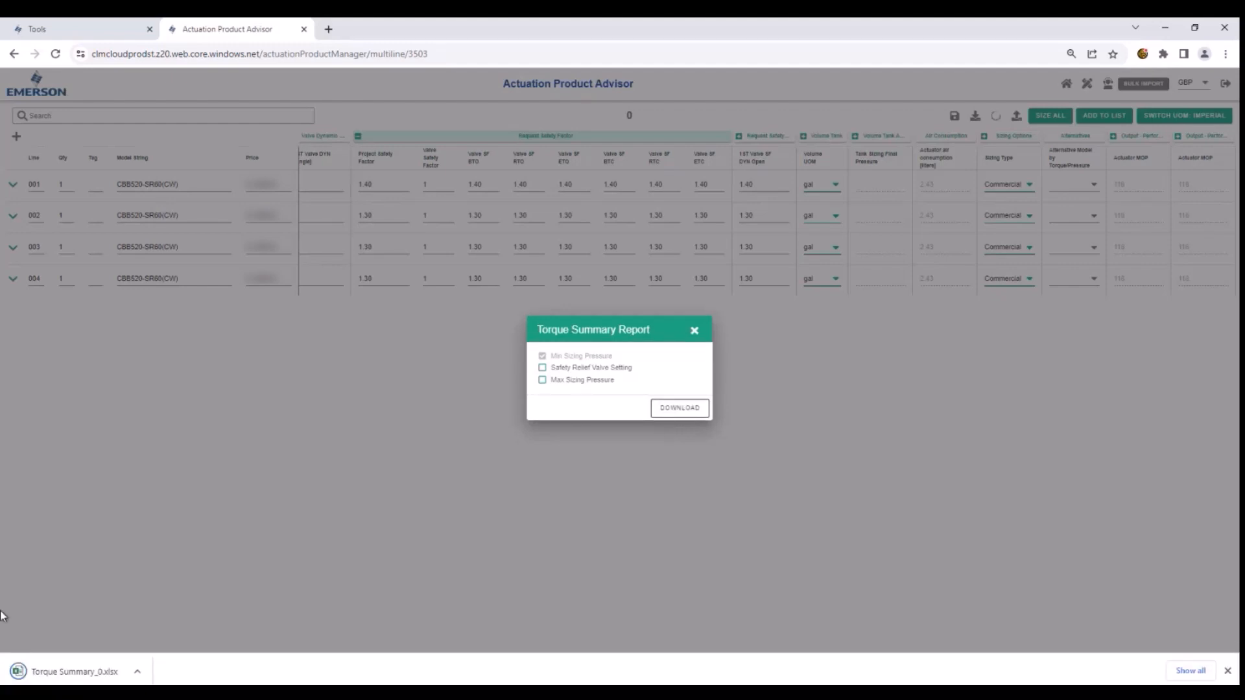
left_click(37, 675)
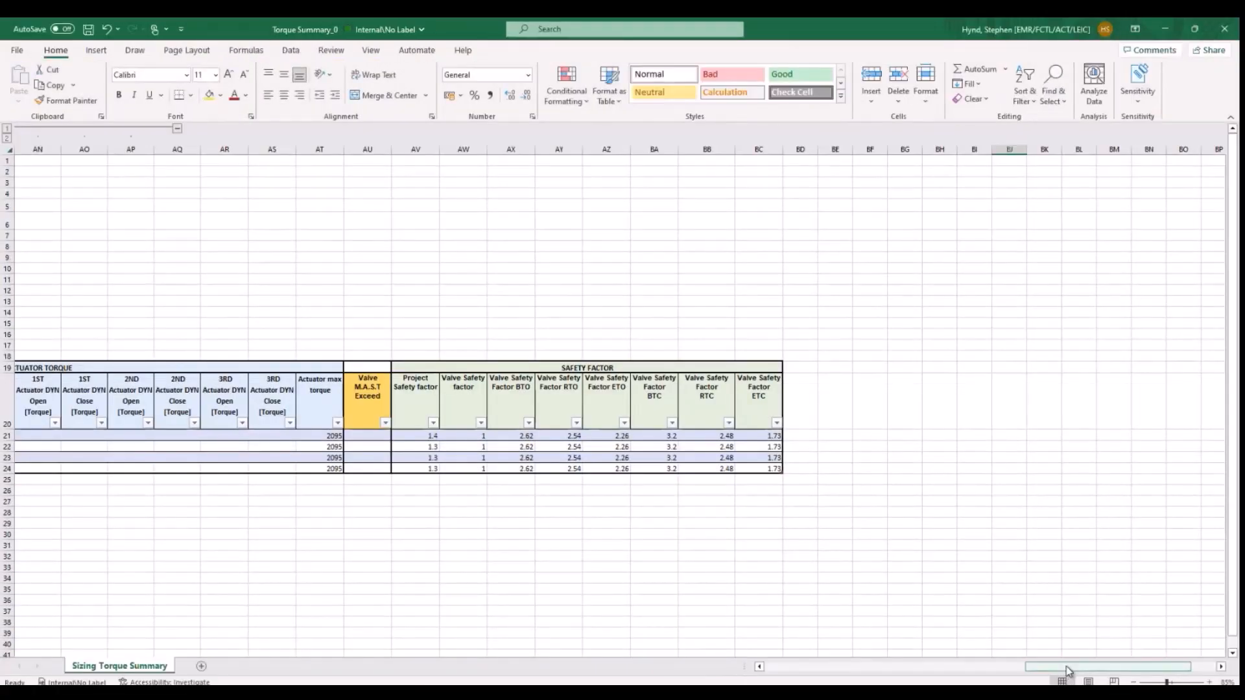
- Examine the torque summary from the line details, actuator model and air consumption through the Valve Torque columns
left_click_drag(1067, 676, 760, 678)
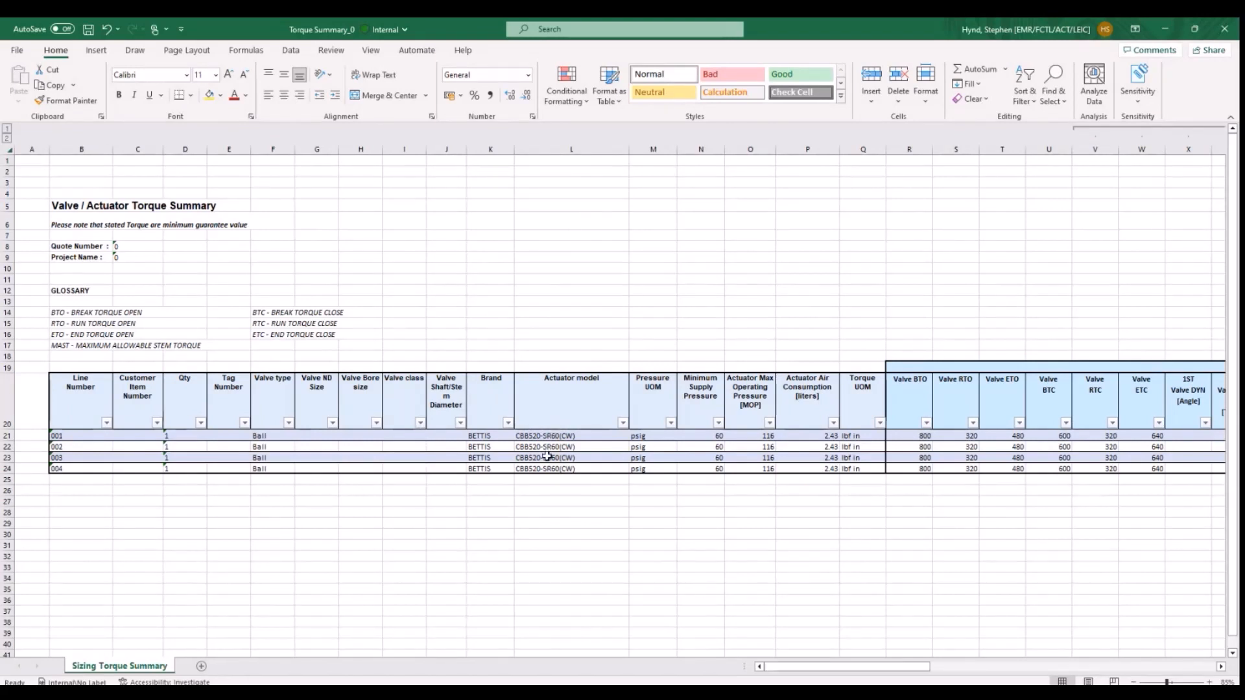
left_click(743, 457)
left_click(829, 458)
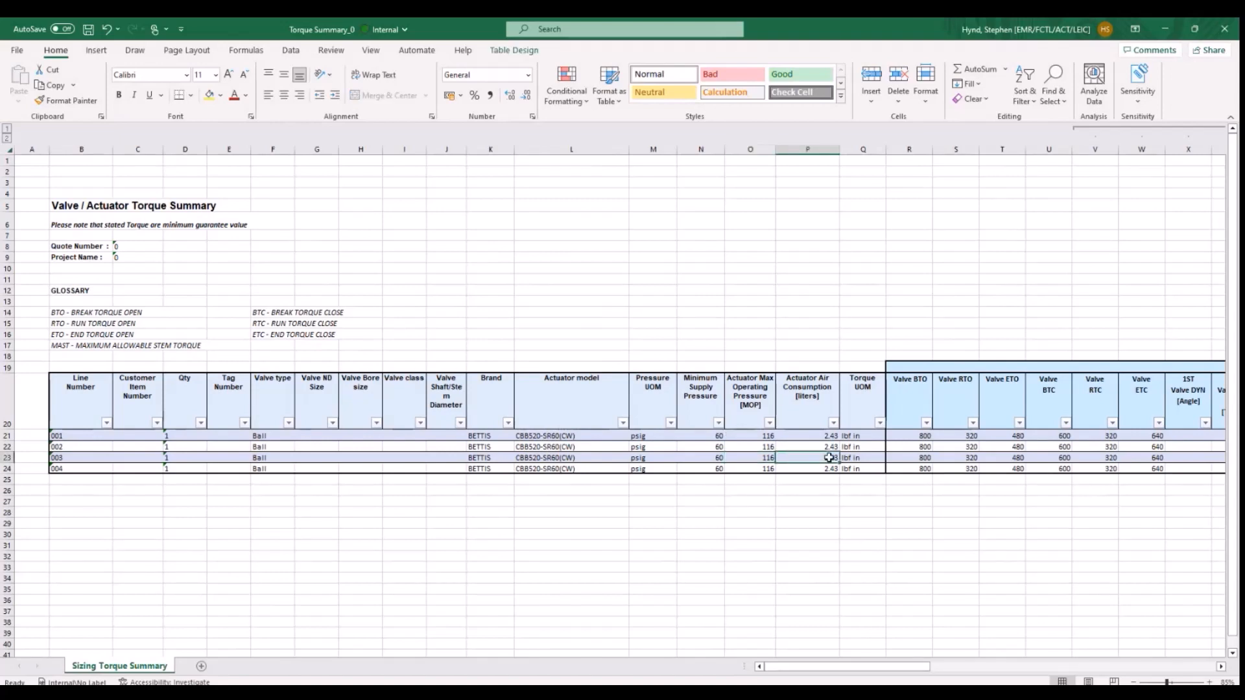
key("Right")
key("Right")
key("Right")
key("Right")
key("Right")
key("Right")
key("Right")
key("Right")
key("Right")
key("Right")
key("Right")
key("Right")
key("Right")
key("Right")
key("Right")
key("Right")
key("Right")
key("Right")
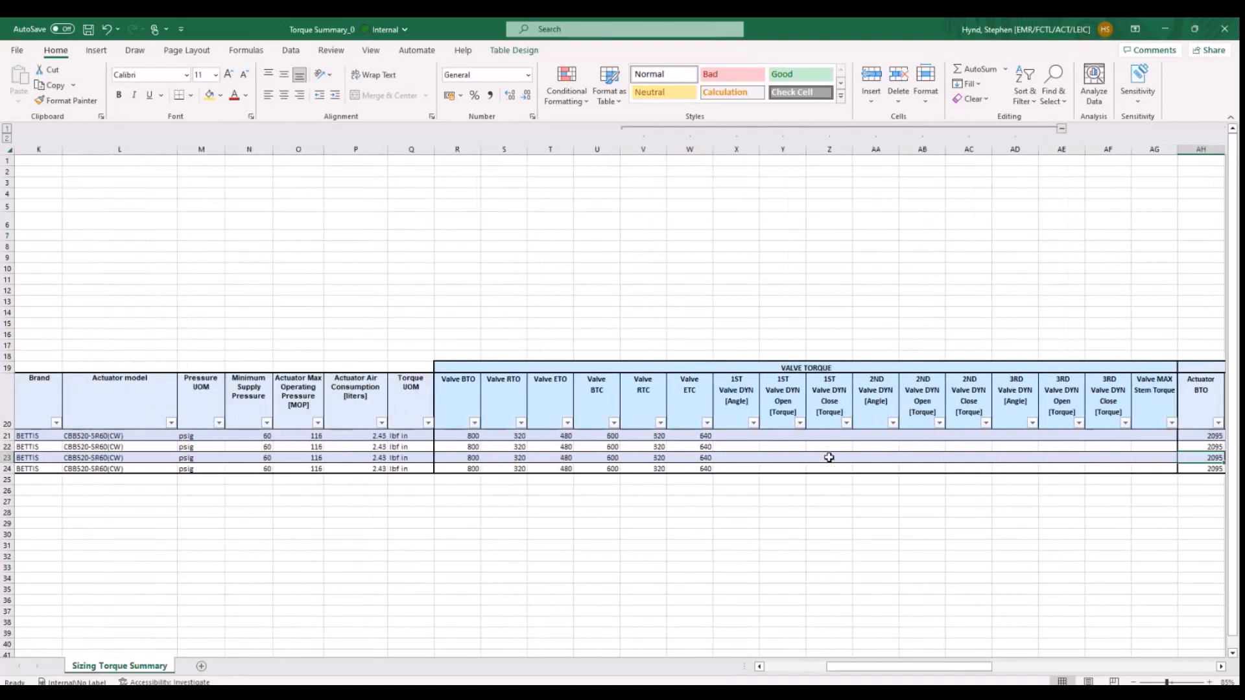
key("Left")
key("Left")
key("Left")
key("Left")
key("Left")
key("Left")
key("Left")
key("Left")
key("Left")
key("Right")
key("Right")
key("Right")
key("Right")
key("Right")
key("Right")
key("Right")
key("Right")
key("Right")
key("Right")
key("Right")
key("Right")
key("Right")
key("Right")
key("Right")
key("Right")
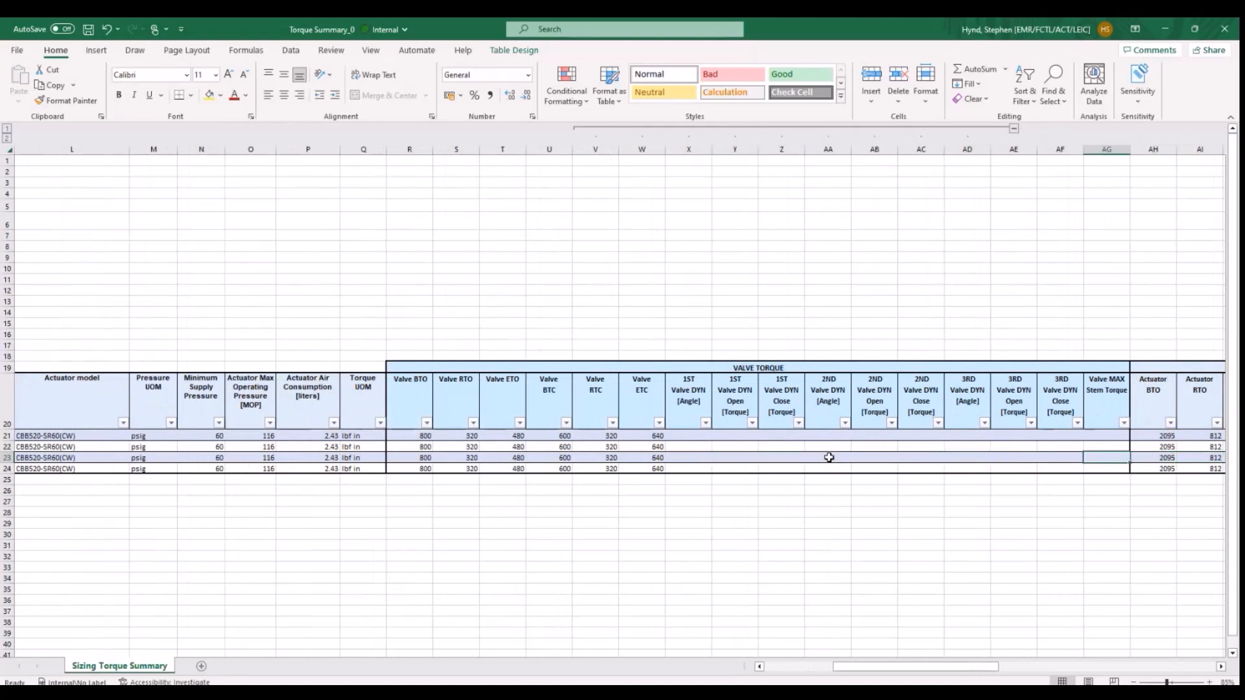
- Examine the Actuator Torque, Valve M.A.S.T Exceed and Safety Factor columns of the torque summary
key("Right")
key("Right")
key("Right")
key("Right")
key("Right")
key("Left")
key("Left")
key("Left")
key("Left")
key("Left")
key("Left")
key("Left")
key("Left")
key("Left")
key("Left")
key("Left")
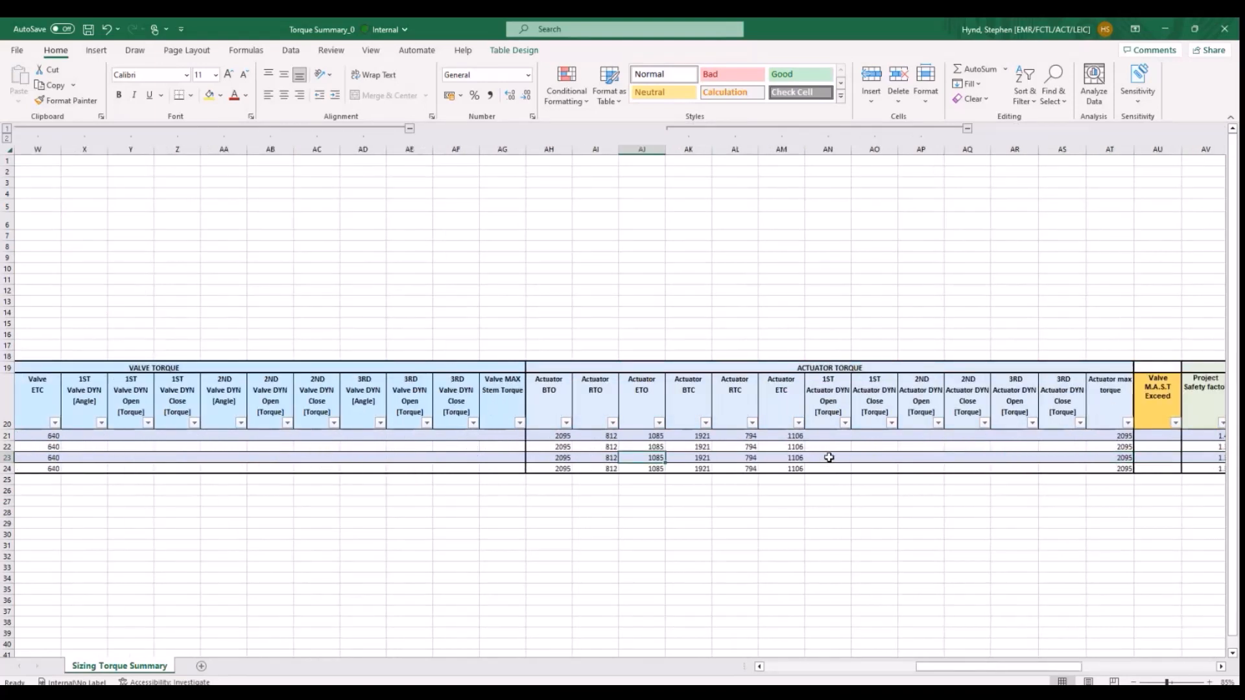
key("Right")
key("Right")
key("Right")
key("Right")
key("Right")
key("Right")
key("Right")
key("Right")
key("Right")
key("Right")
key("Right")
key("Right")
key("Right")
key("Right")
key("Right")
key("Right")
key("Right")
key("Right")
key("Right")
key("Right")
key("Right")
key("Right")
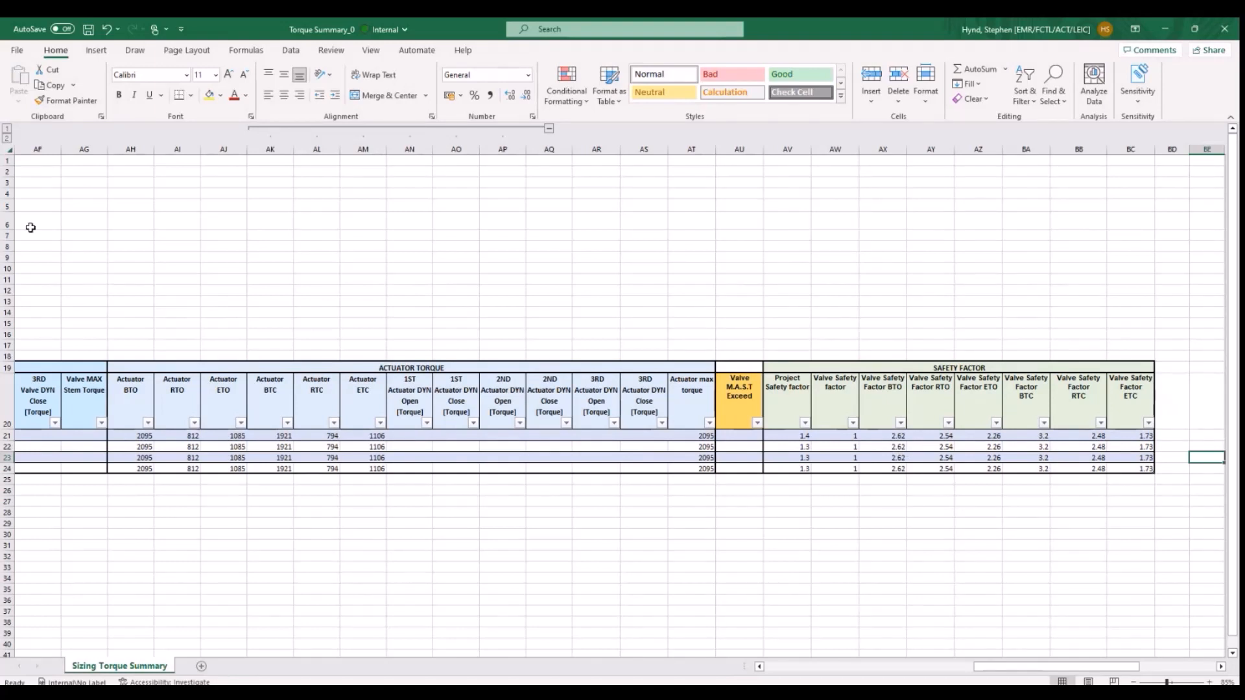
- Switch back to Actuation Product Advisor and close the Torque Summary Report dialog
key("alt+Tab")
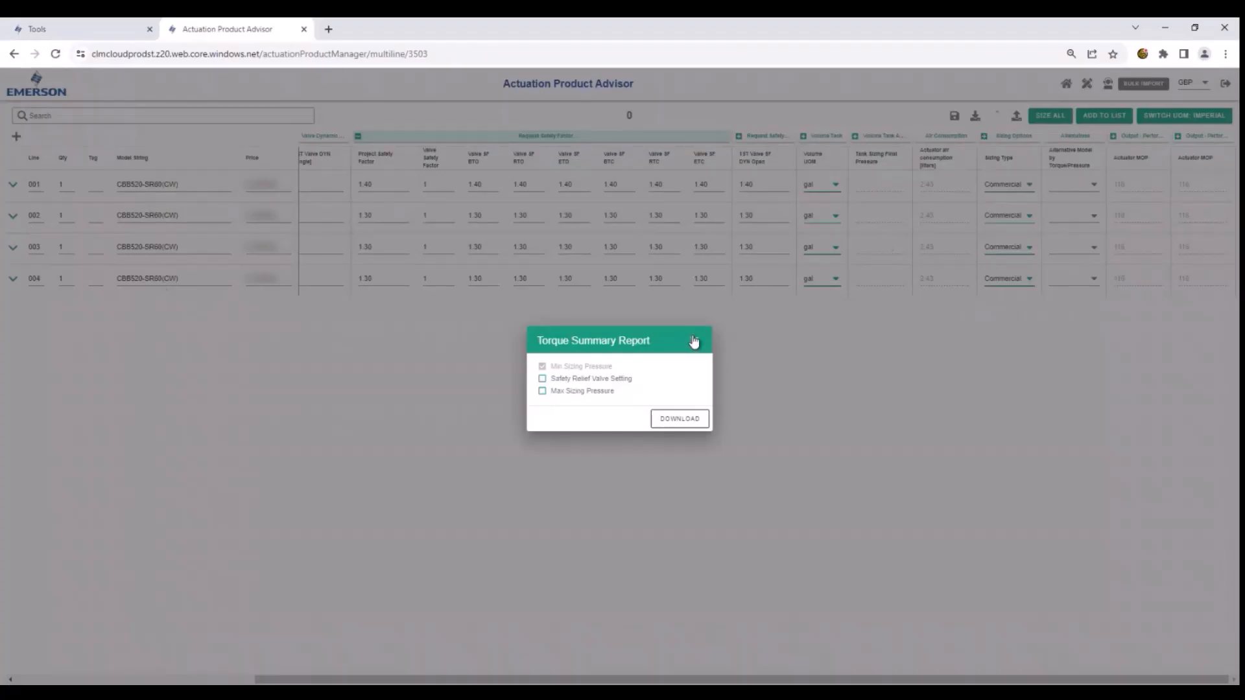
left_click(693, 341)
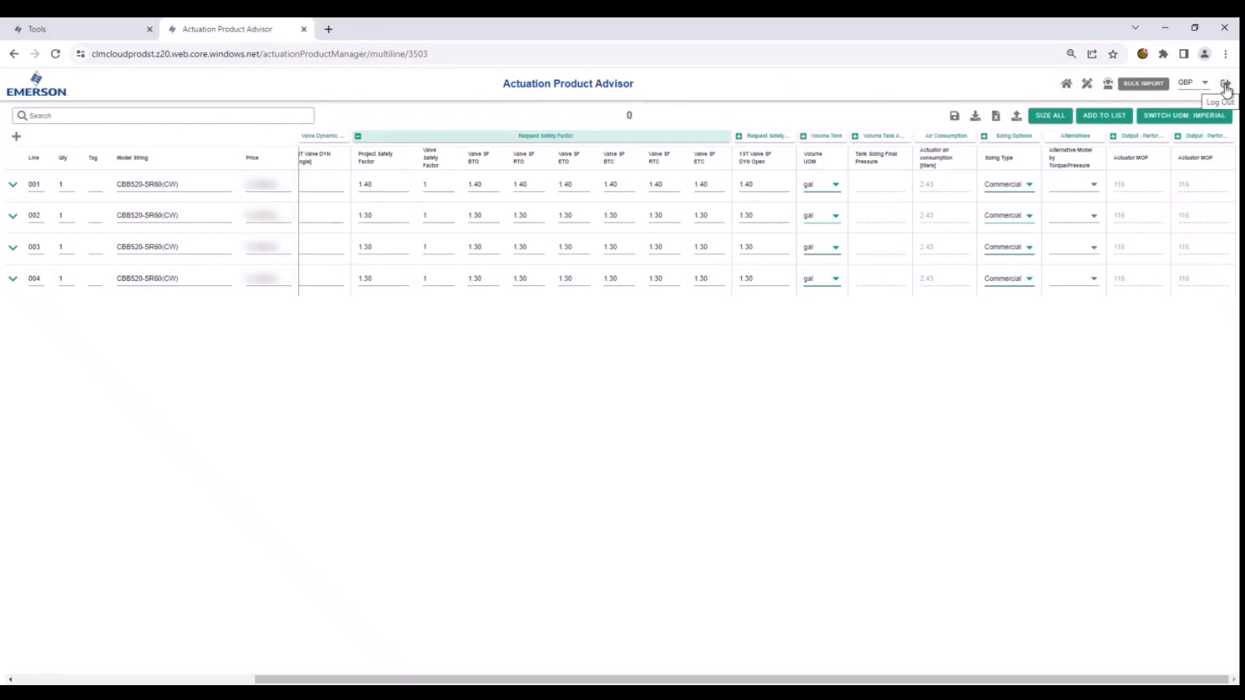
- Reopen the Pneumatic/Hydraulic bulk import and return to the product home page
left_click(1144, 84)
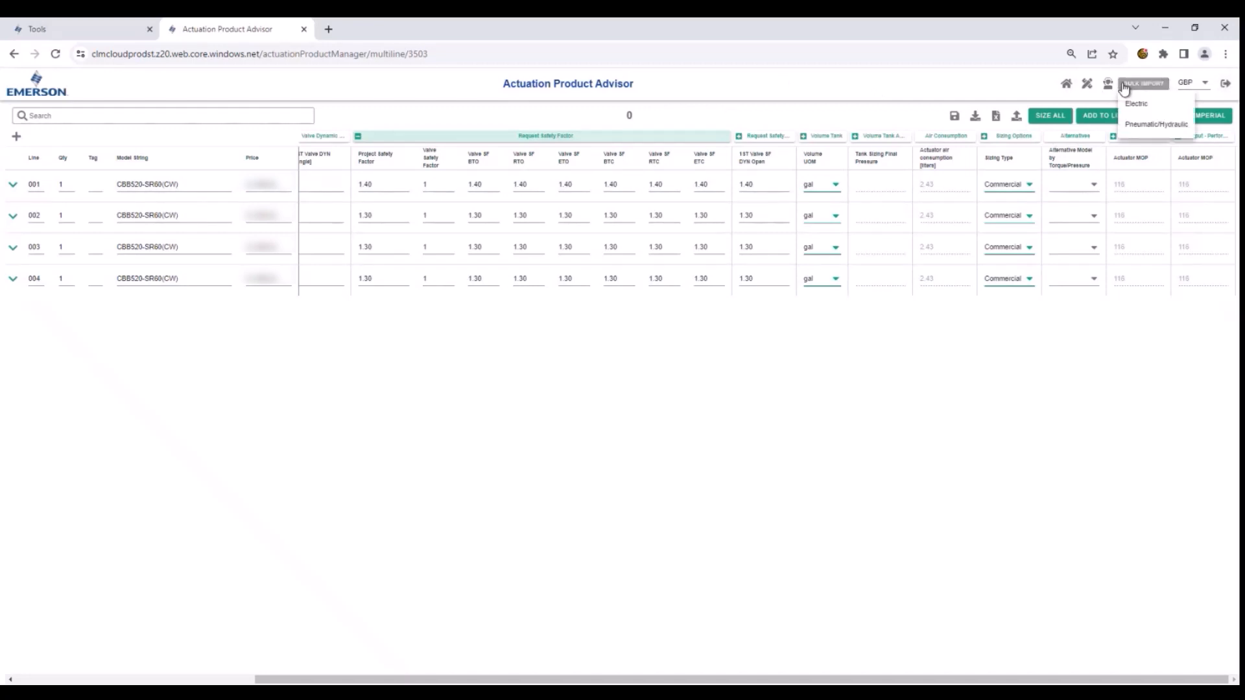
left_click(1128, 123)
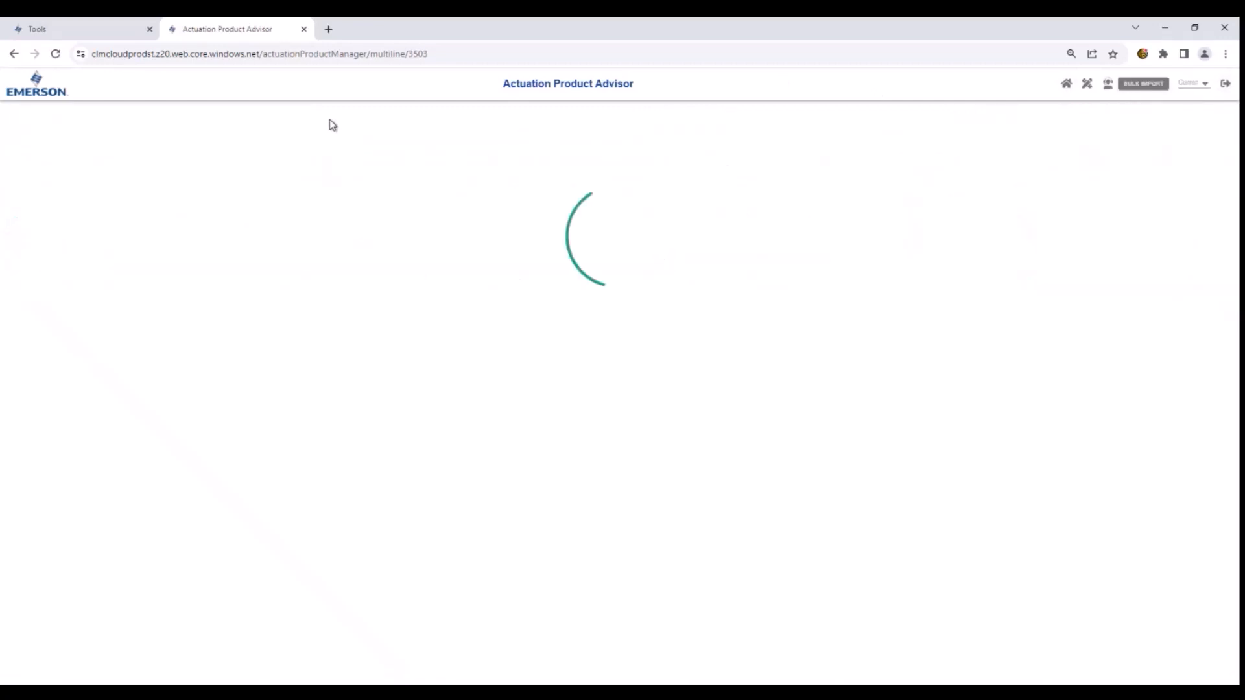
left_click(1066, 83)
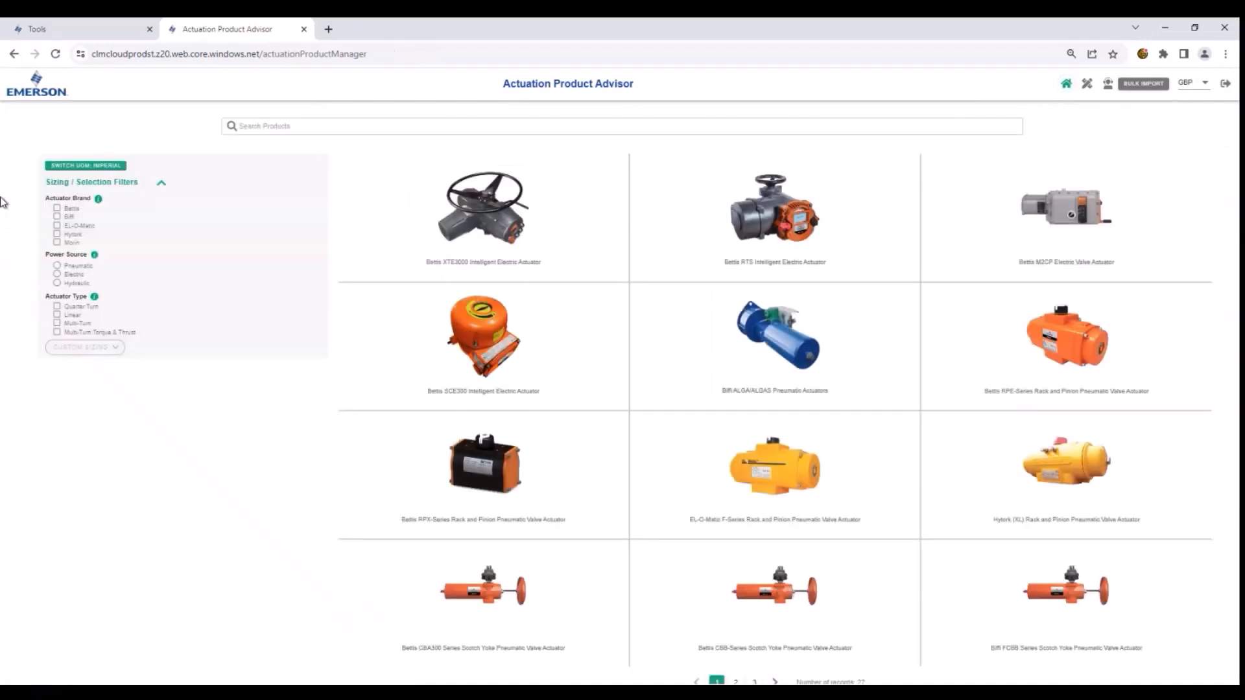